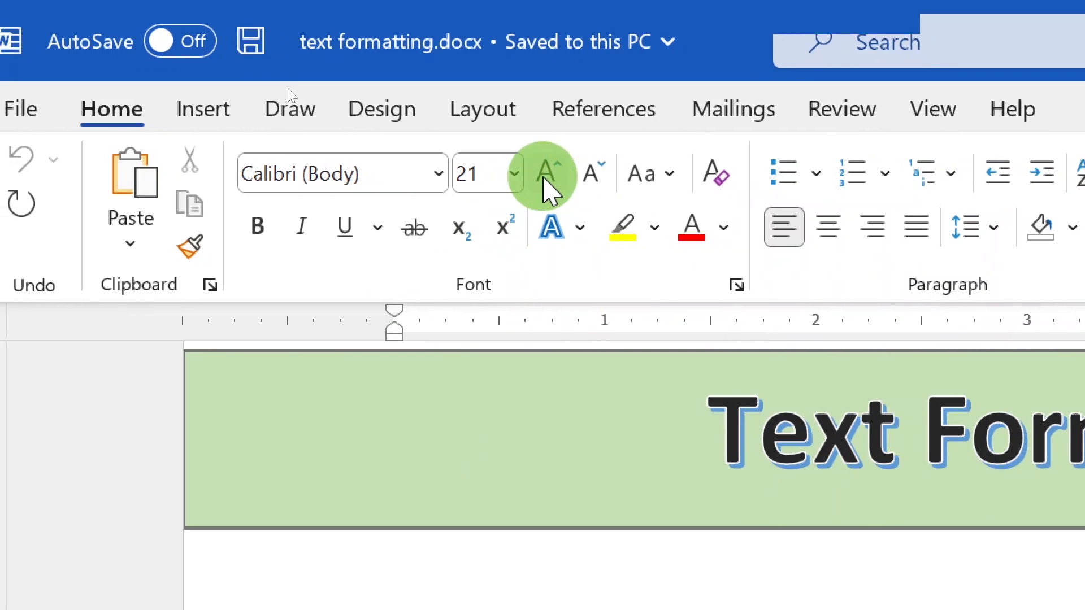
pyautogui.click(510, 186)
pyautogui.click(544, 177)
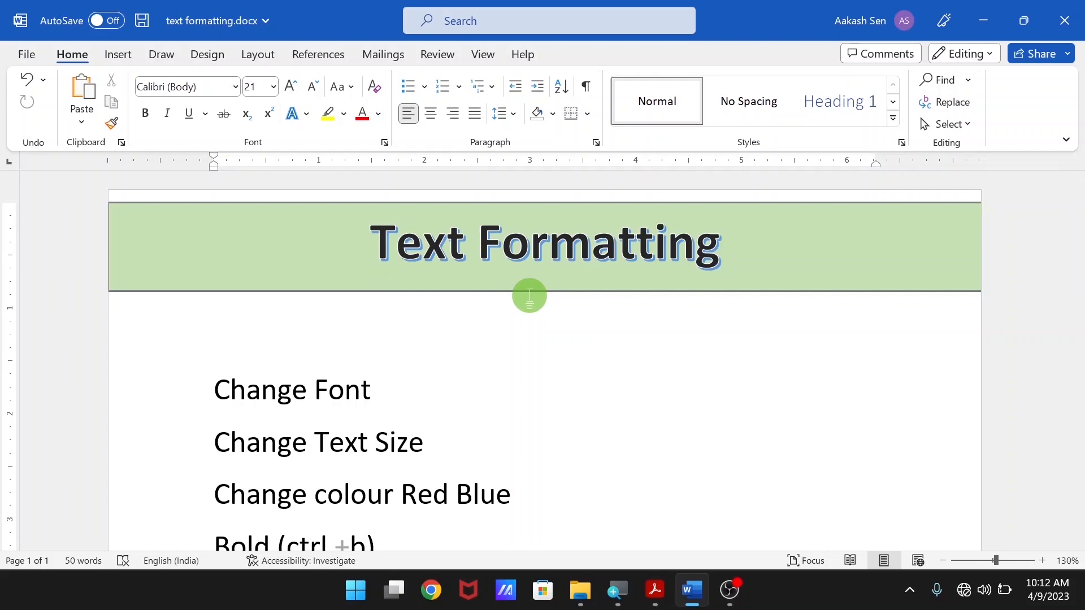
pyautogui.scroll(-1, 530, 295)
pyautogui.scroll(1, 530, 295)
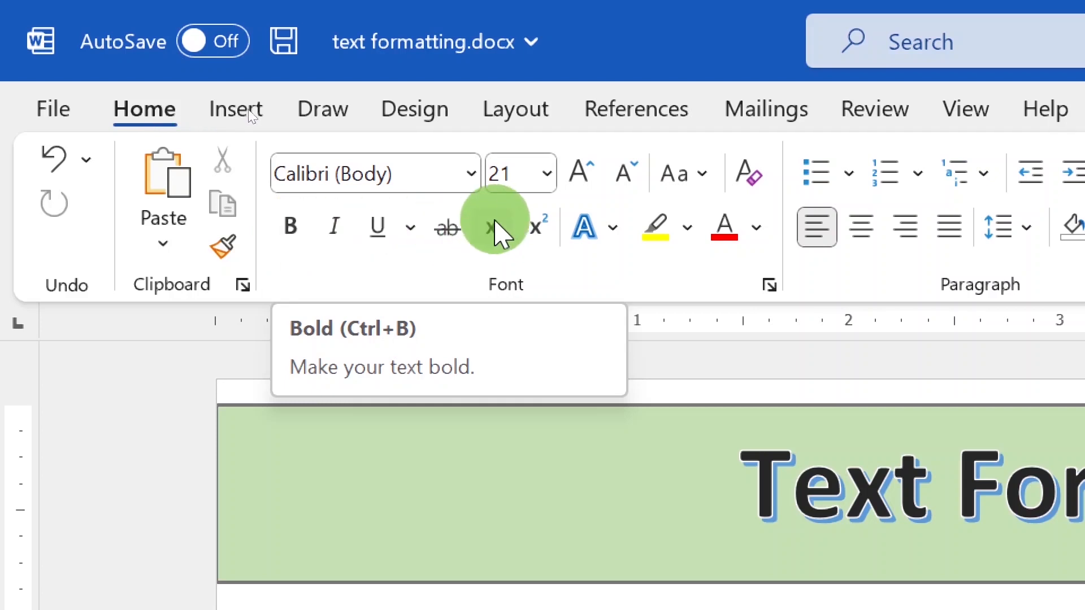
pyautogui.click(472, 182)
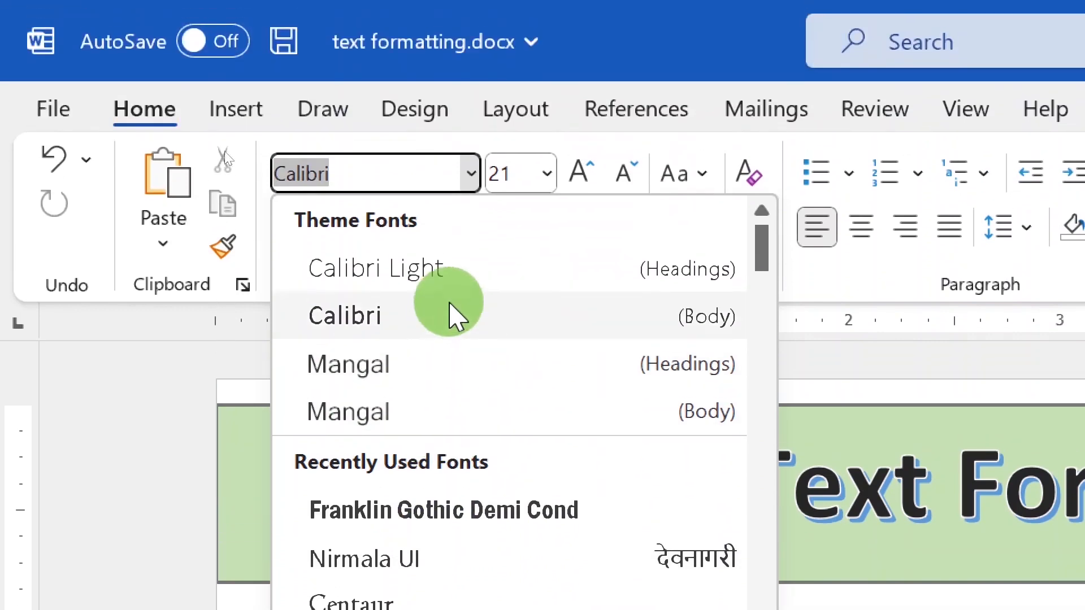
pyautogui.click(548, 24)
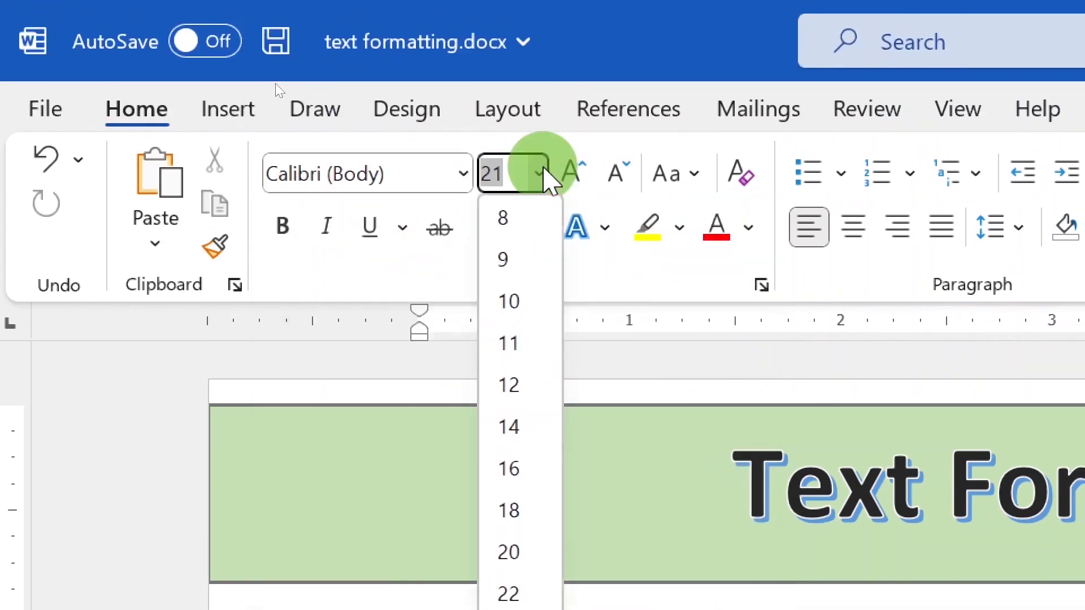
pyautogui.click(544, 171)
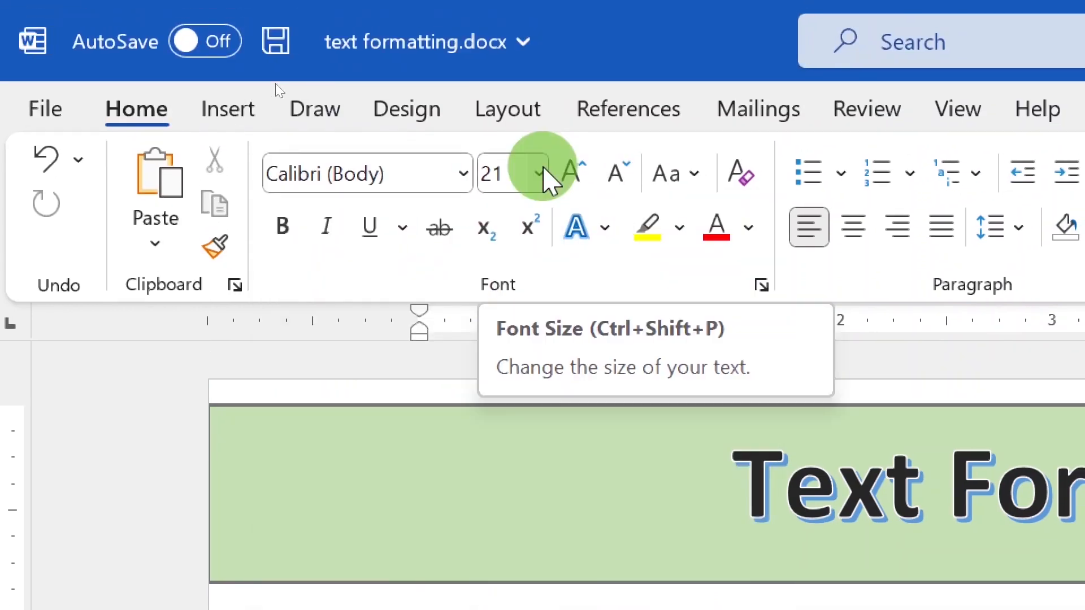
pyautogui.press('super+minus')
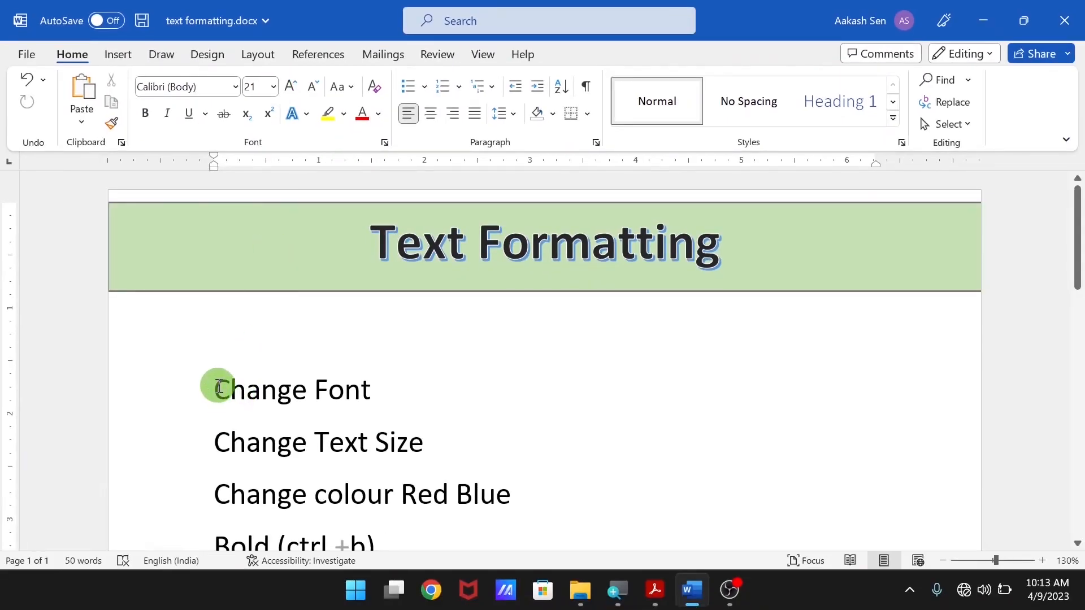
# Set the "Change Font" line to the Arial Black font at size 22
pyautogui.moveTo(218, 387); pyautogui.dragTo(361, 388)
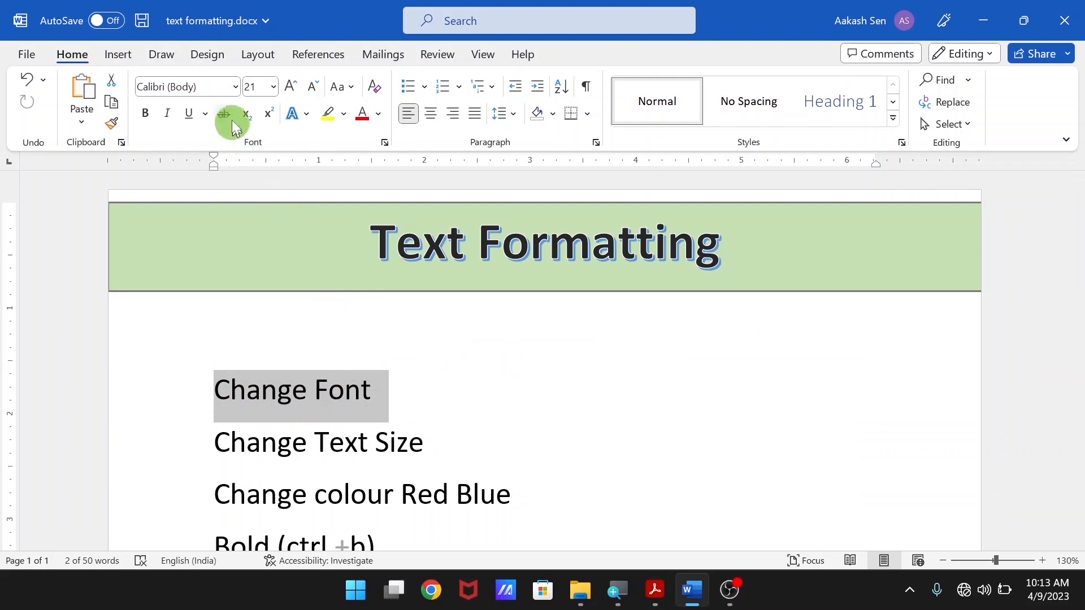
pyautogui.click(236, 86)
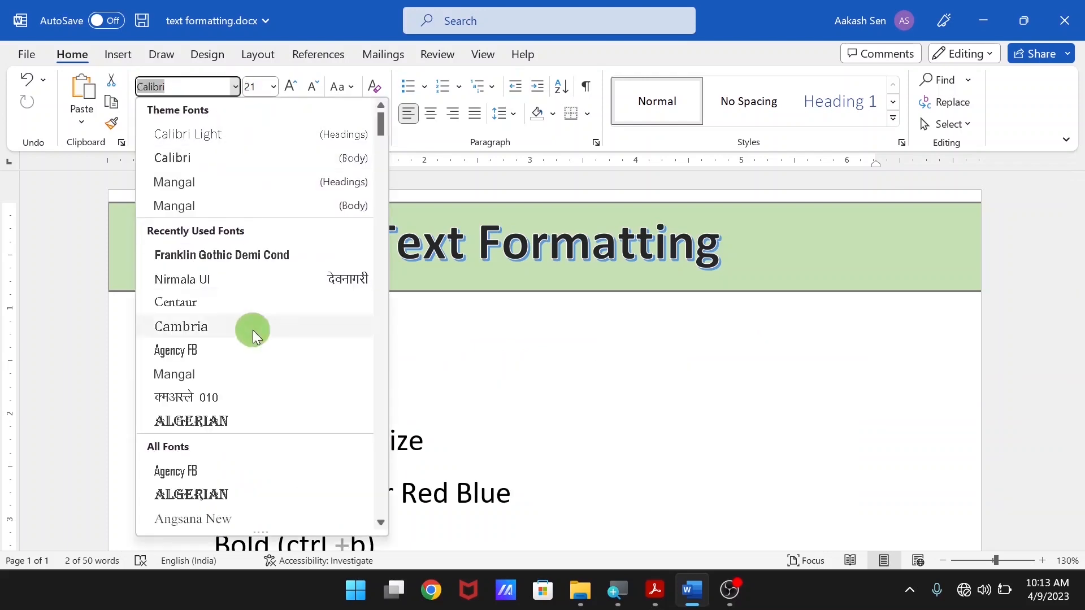
pyautogui.scroll(-4, 253, 330)
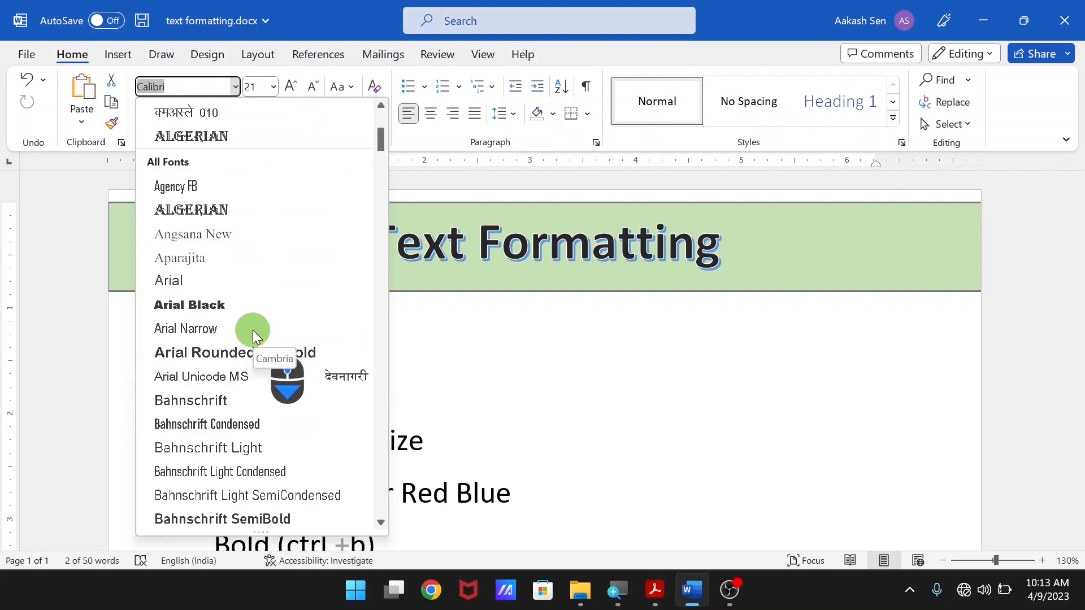
pyautogui.click(223, 306)
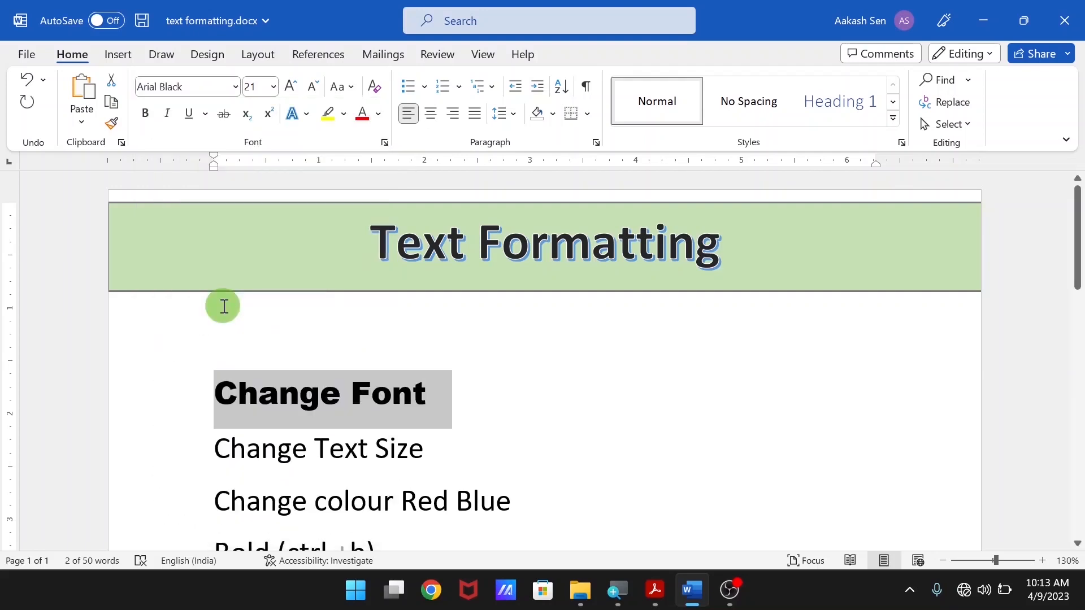
pyautogui.click(274, 89)
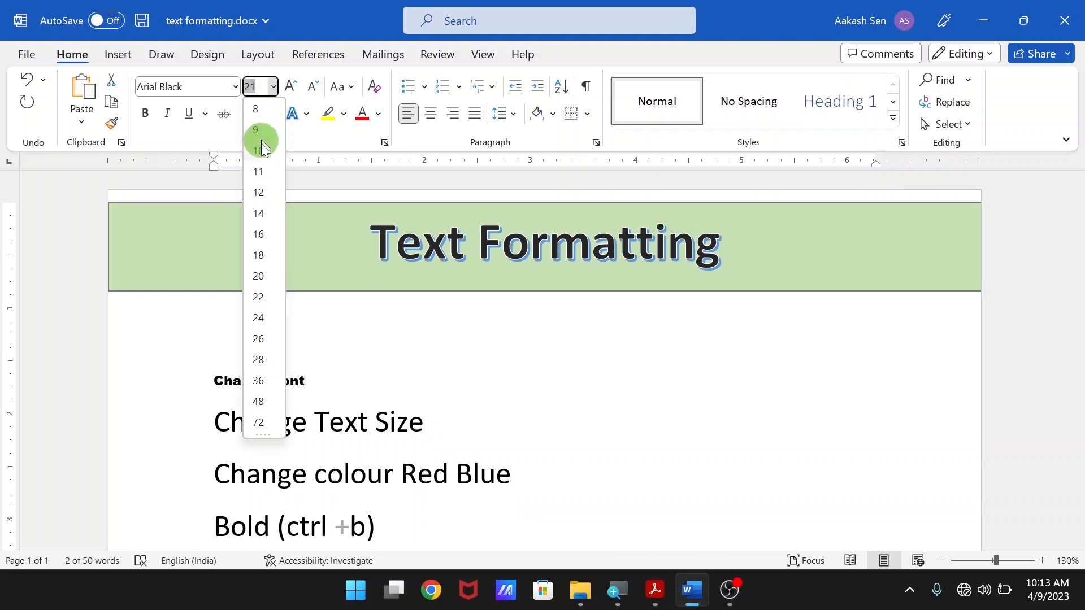
pyautogui.click(261, 295)
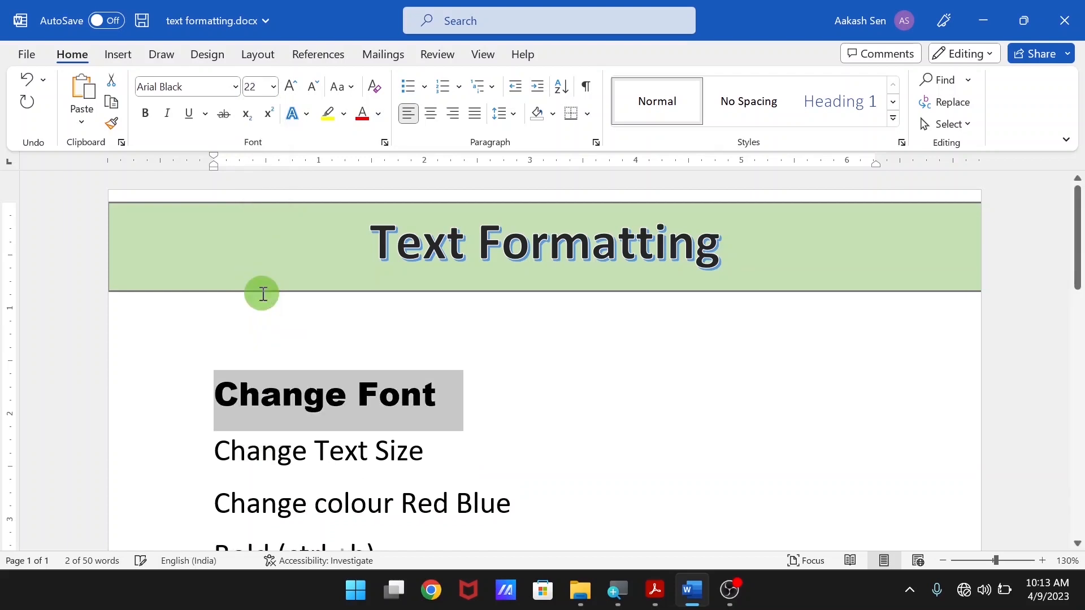
# Colour the word "Red" in the "Change colour Red Blue" line with the standard red
pyautogui.scroll(-3, 362, 339)
pyautogui.click(472, 349)
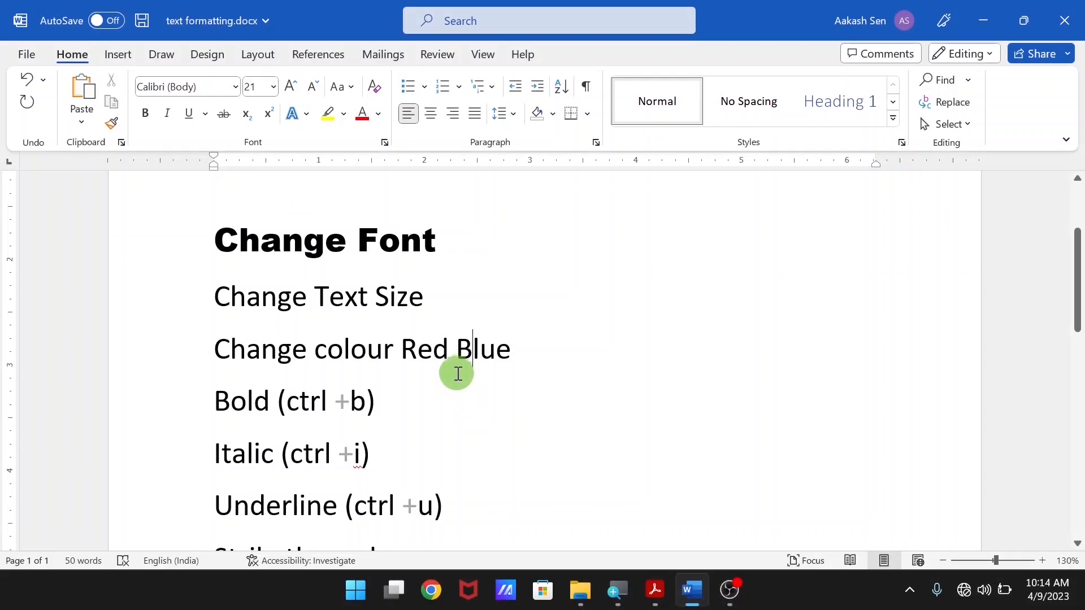
pyautogui.click(450, 353)
pyautogui.moveTo(451, 353); pyautogui.dragTo(402, 353)
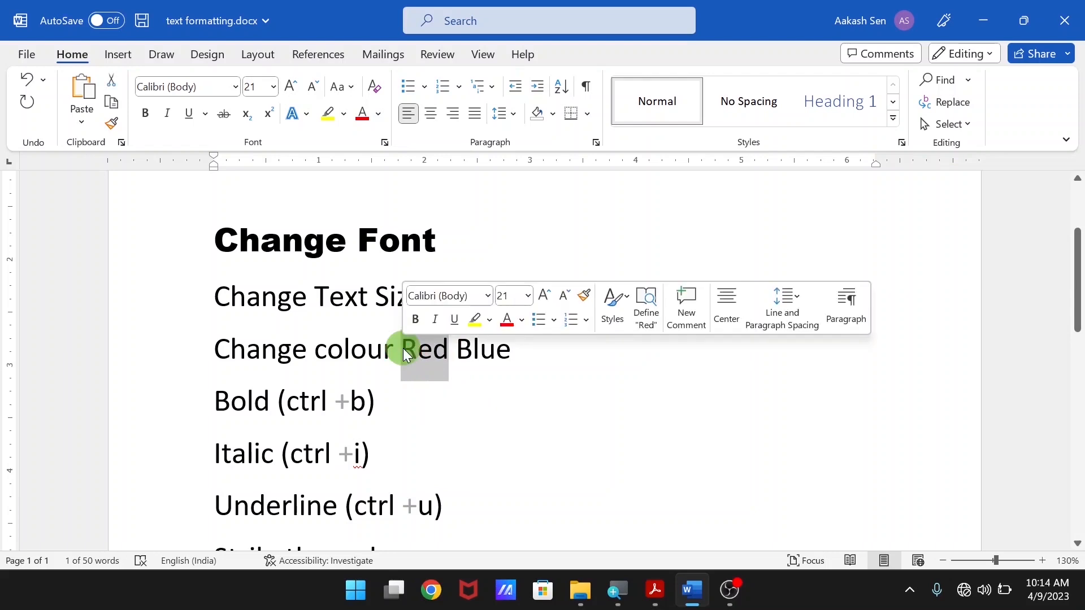
pyautogui.click(378, 114)
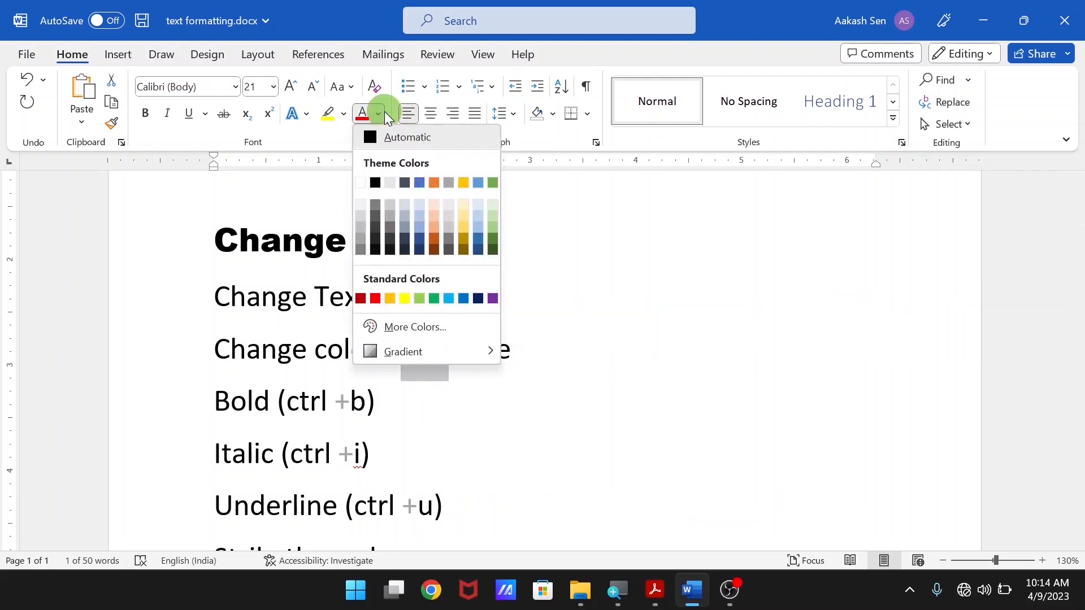
pyautogui.click(376, 300)
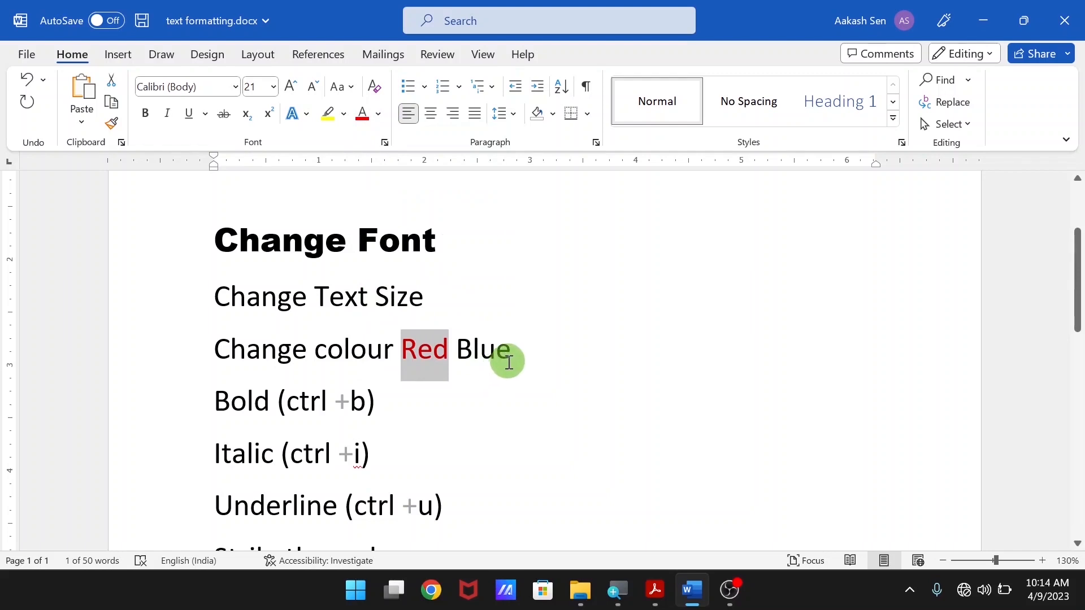
# Colour the word "Blue" in the "Change colour Red Blue" line with a blue from the full colour palette
pyautogui.moveTo(515, 351); pyautogui.dragTo(458, 351)
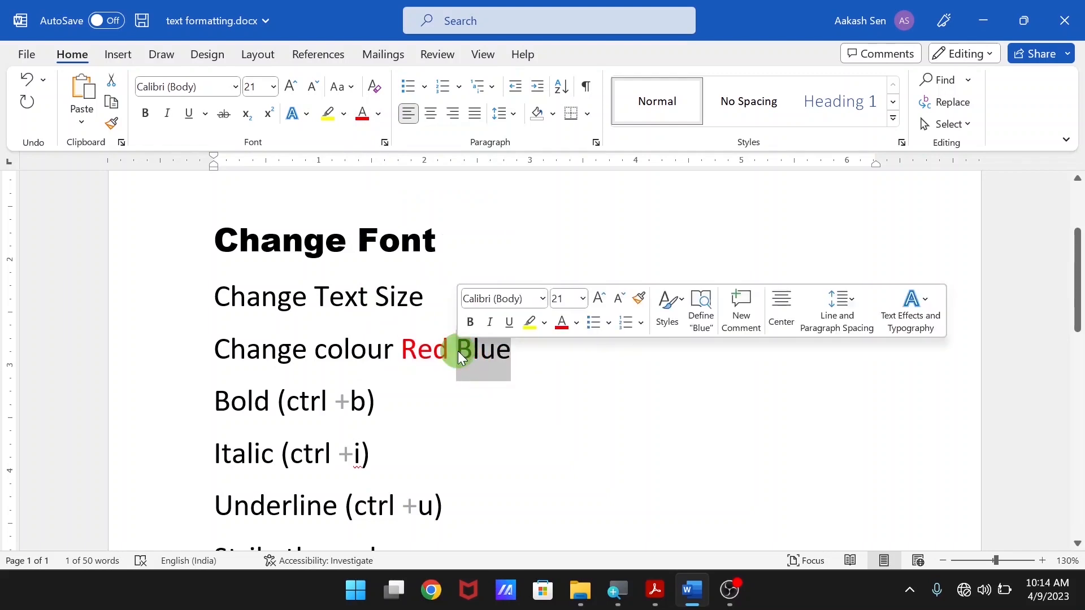
pyautogui.click(379, 115)
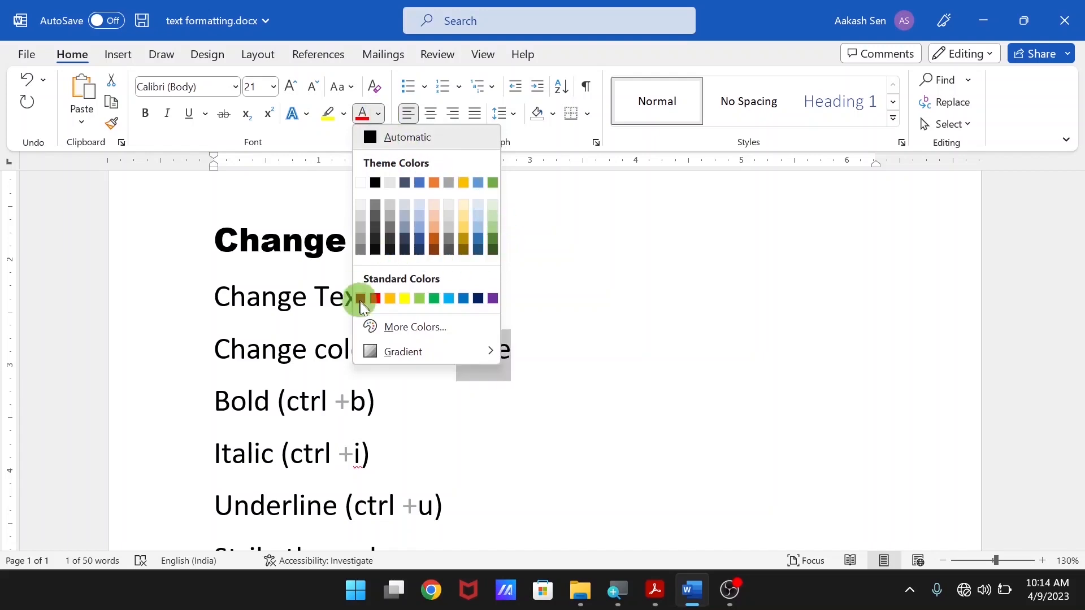
pyautogui.click(395, 328)
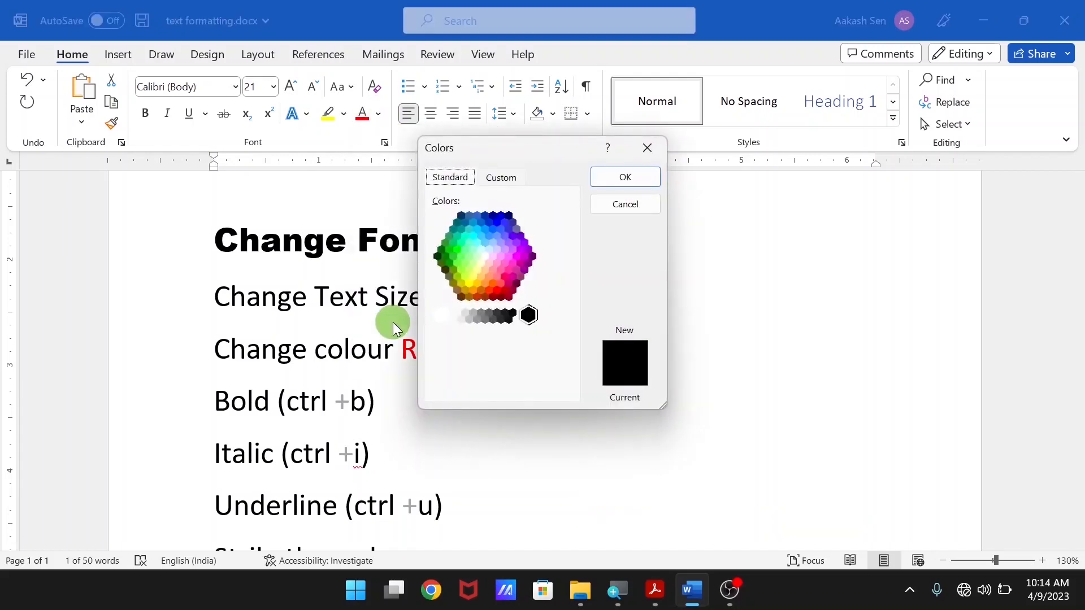
pyautogui.click(501, 228)
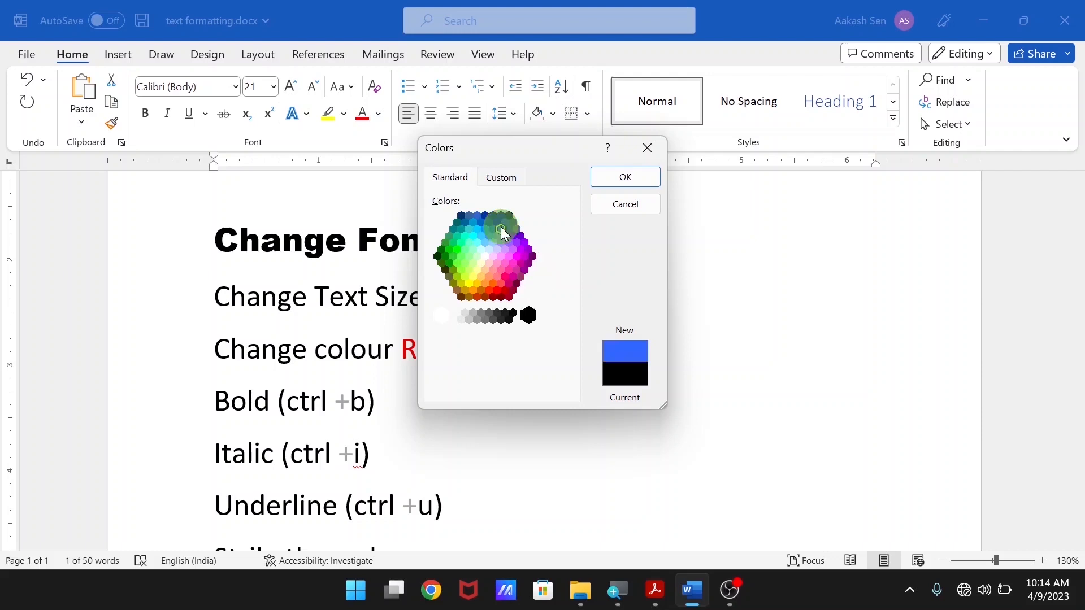
pyautogui.click(629, 176)
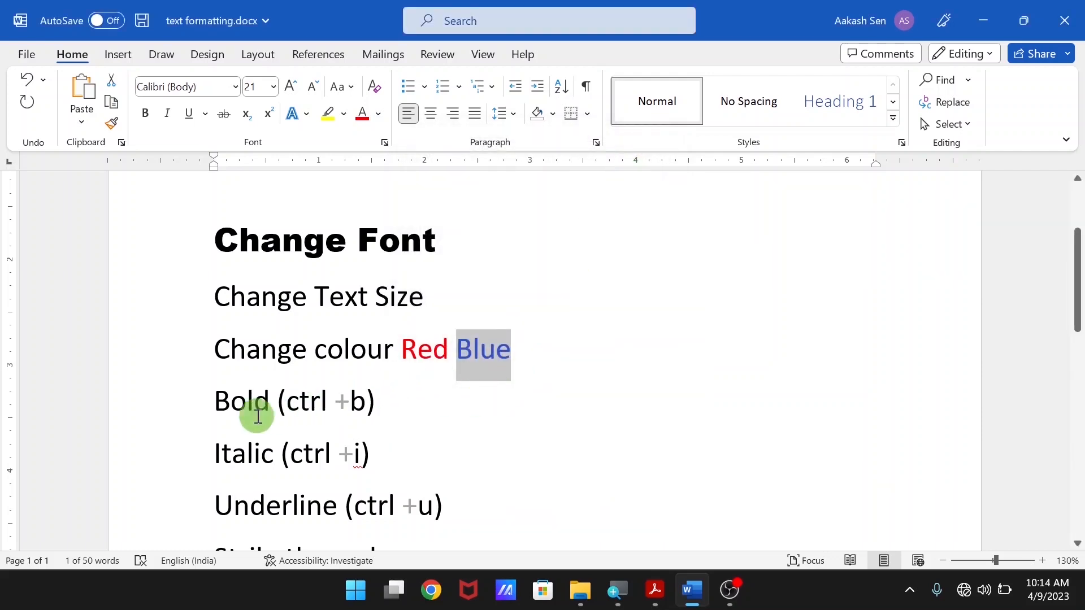
# Make the "Bold (ctrl +b)" line bold and the "Italic (ctrl +i)" line italic
pyautogui.moveTo(209, 403); pyautogui.dragTo(376, 404)
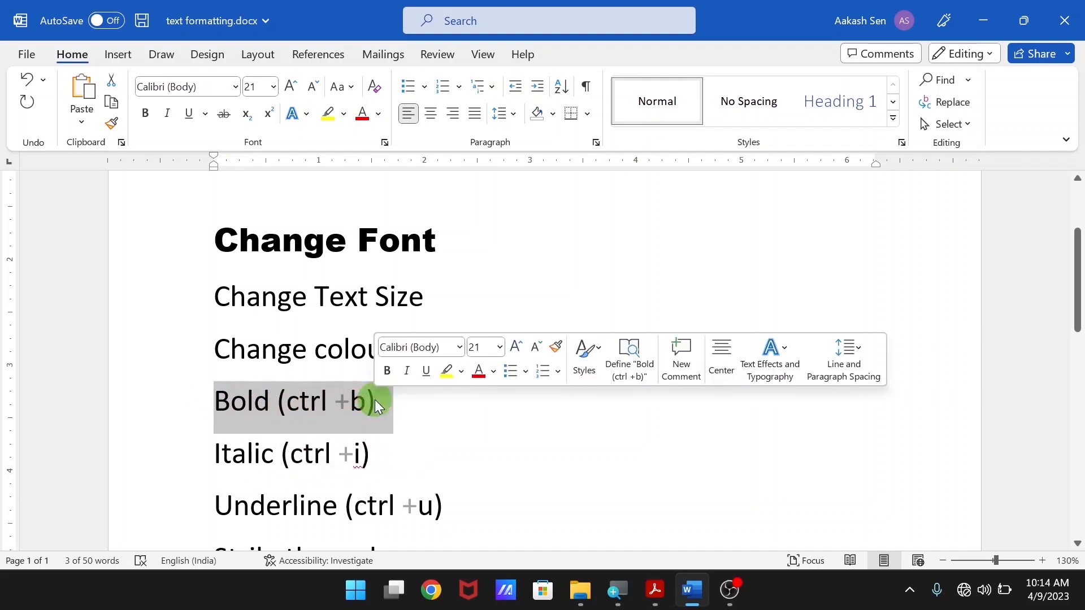
pyautogui.hotkey('ctrl', 'b')
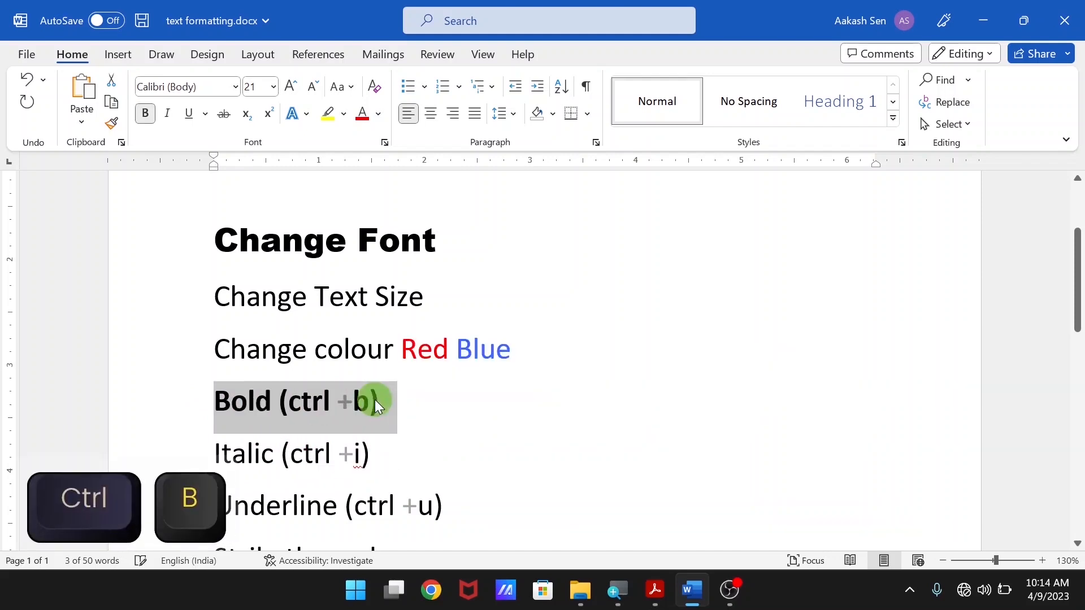
pyautogui.scroll(-3, 375, 399)
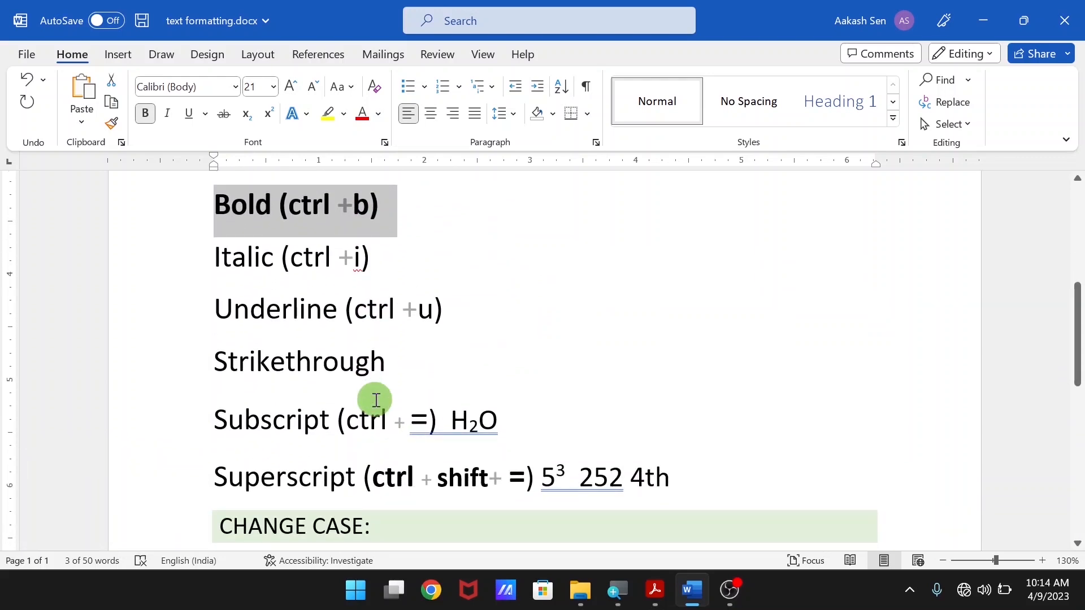
pyautogui.moveTo(214, 256); pyautogui.dragTo(372, 264)
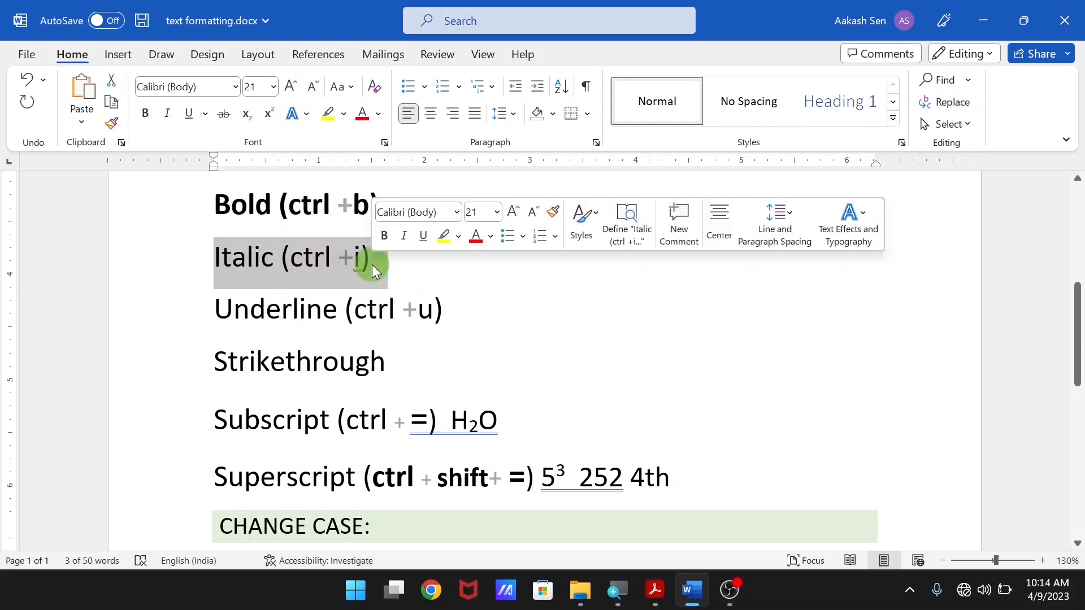
pyautogui.hotkey('ctrl', 'i')
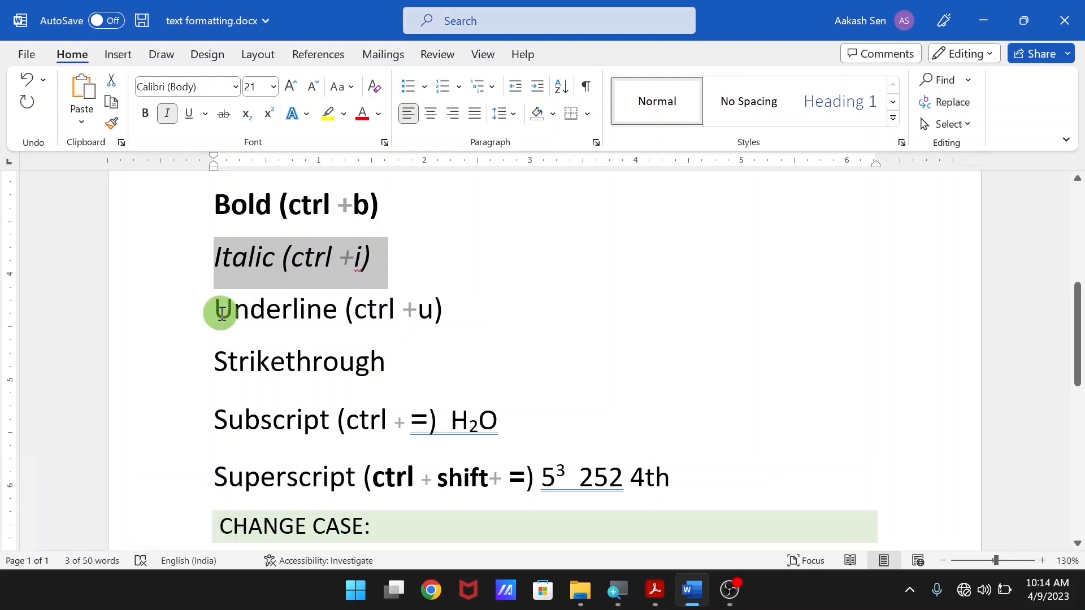
# Underline the "Underline (ctrl +u)" line and strike through the "Strikethrough" line
pyautogui.moveTo(214, 310); pyautogui.dragTo(443, 310)
pyautogui.hotkey('ctrl', 'u')
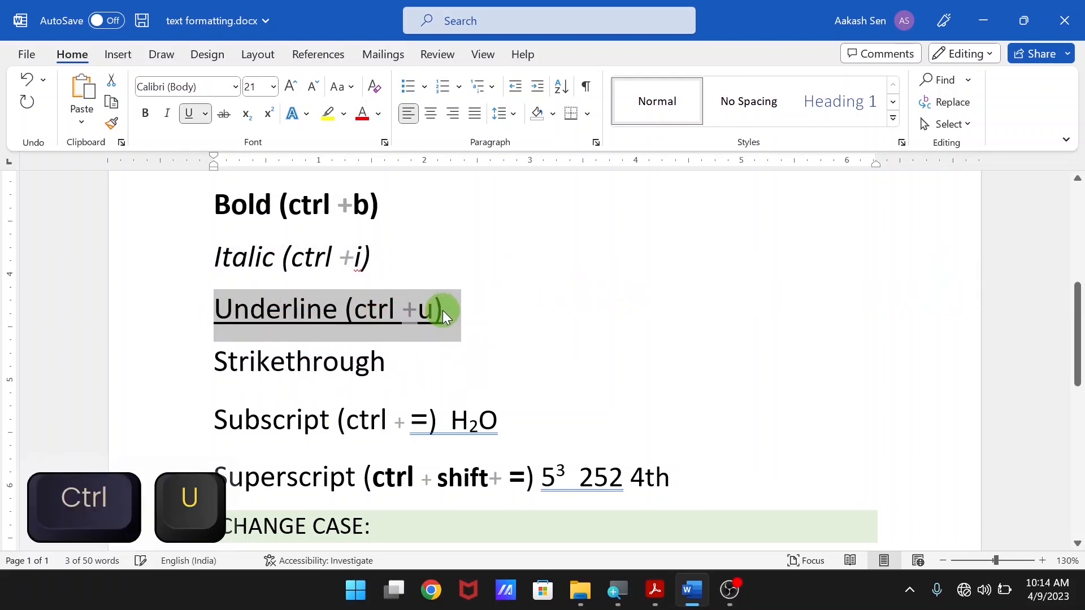
pyautogui.click(389, 368)
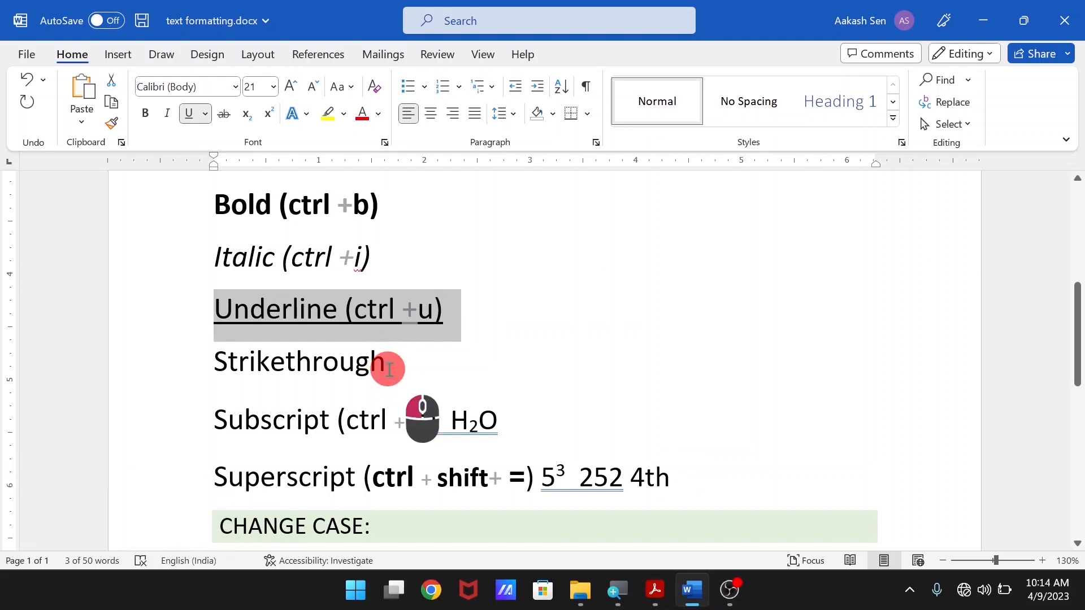
pyautogui.moveTo(388, 369); pyautogui.dragTo(218, 371)
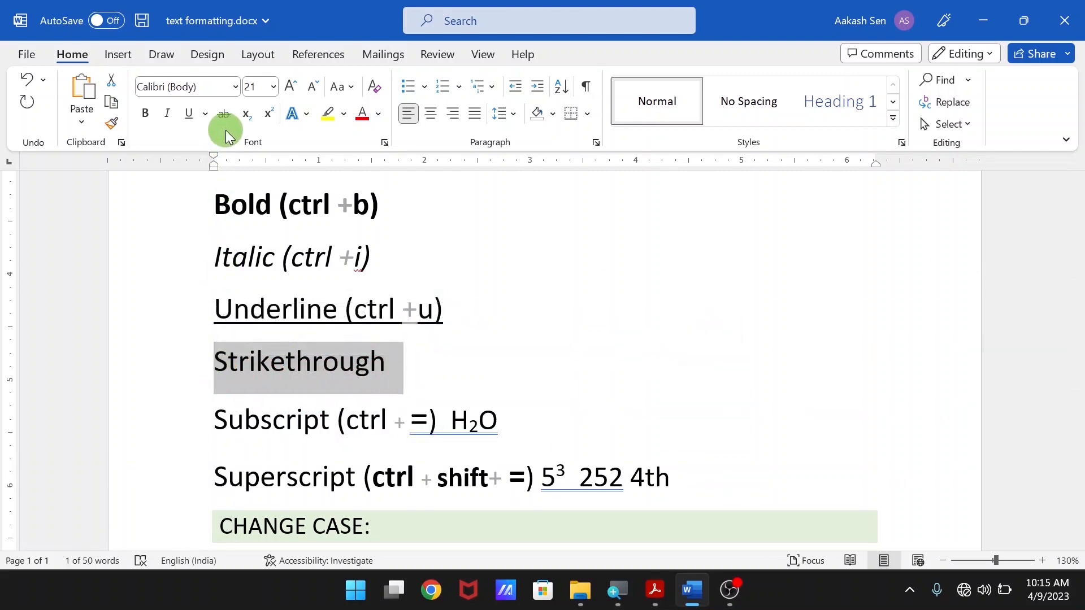
pyautogui.click(226, 116)
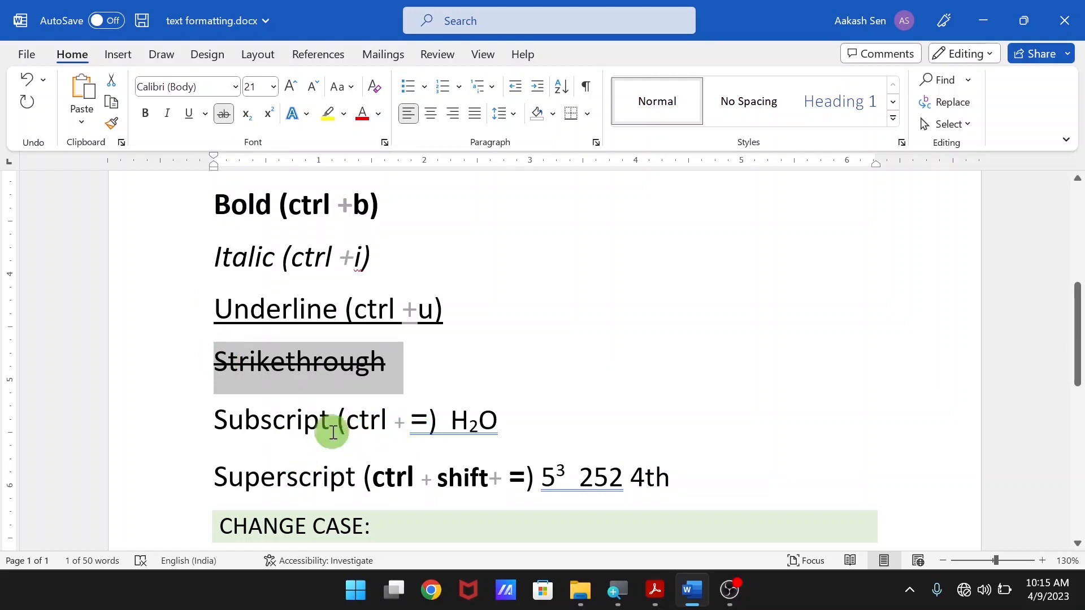
pyautogui.click(477, 427)
pyautogui.click(543, 423)
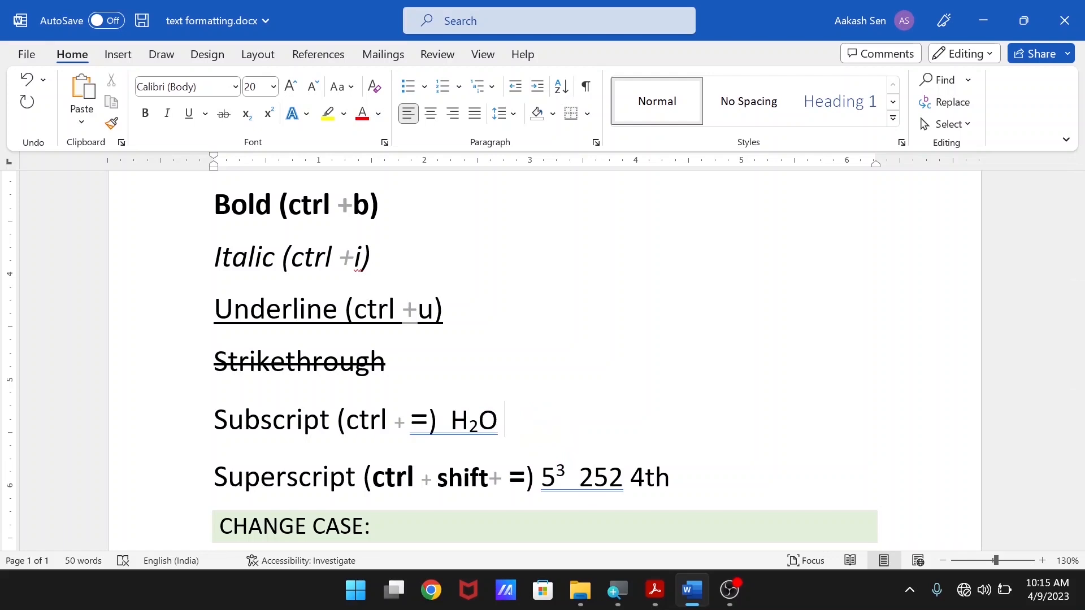
pyautogui.write('co')
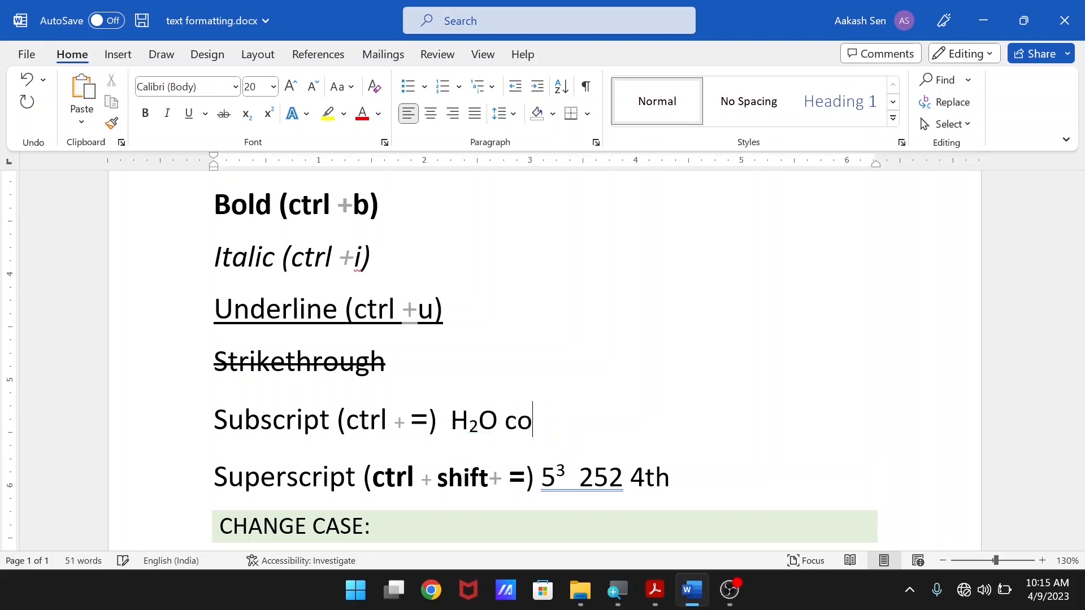
pyautogui.press('BackSpace')
pyautogui.press('BackSpace')
# Enter the formula CO2 after H2O on the Subscript line
pyautogui.click(538, 422)
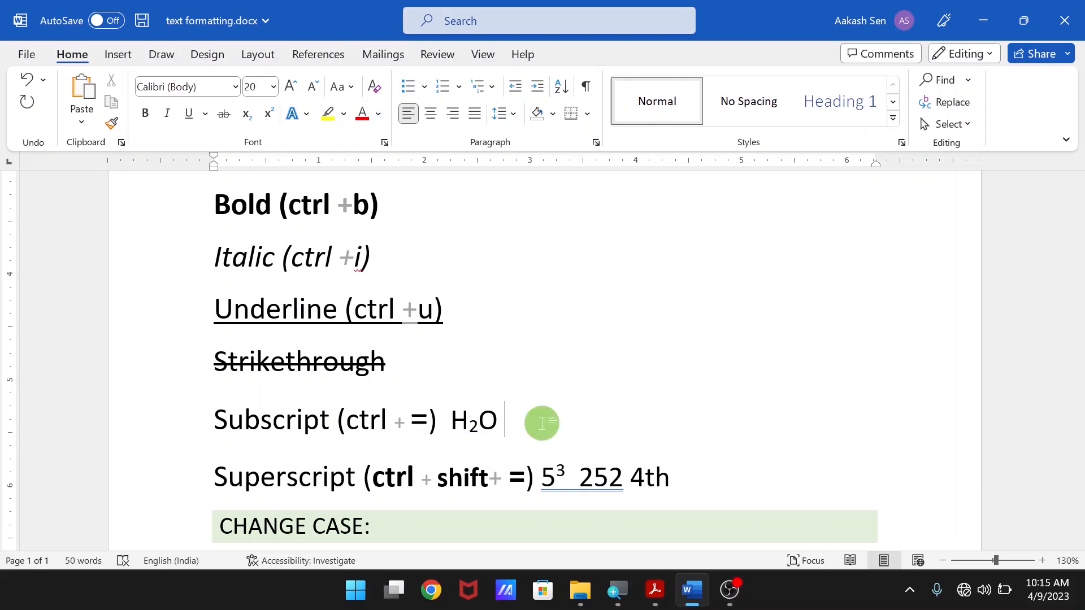
pyautogui.write('CO2')
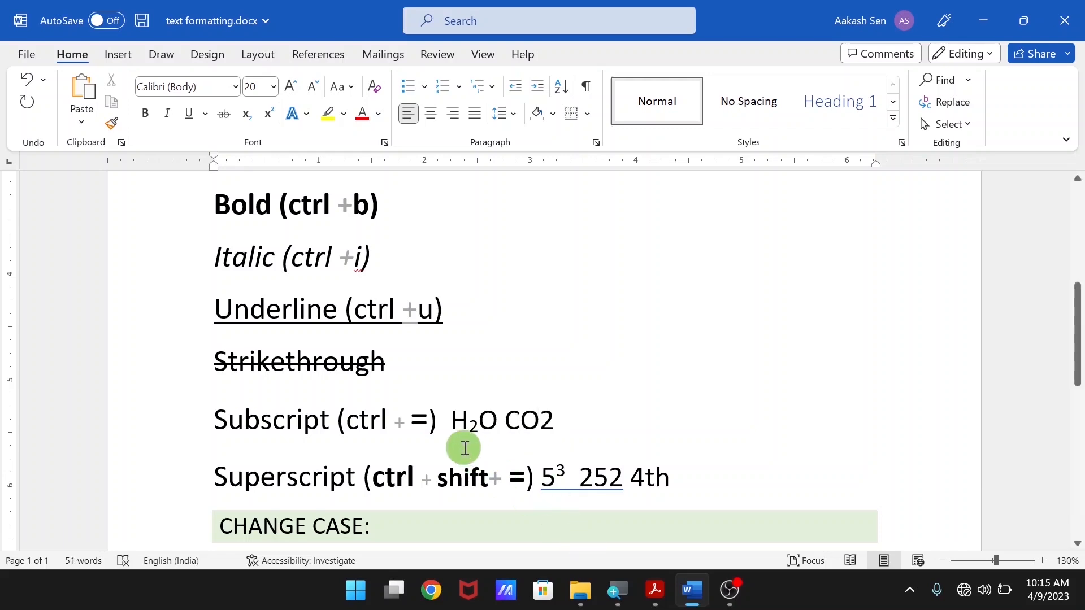
# Apply subscript to the 2 in CO2 on the Subscript line and remove it again
pyautogui.moveTo(553, 422); pyautogui.dragTo(543, 423)
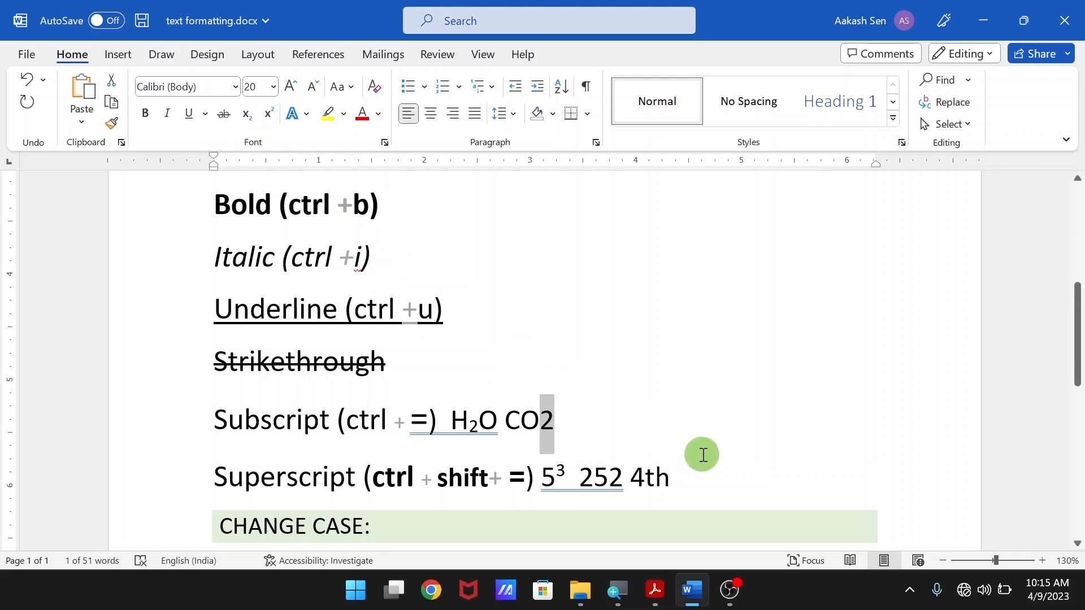
pyautogui.hotkey('ctrl', '=')
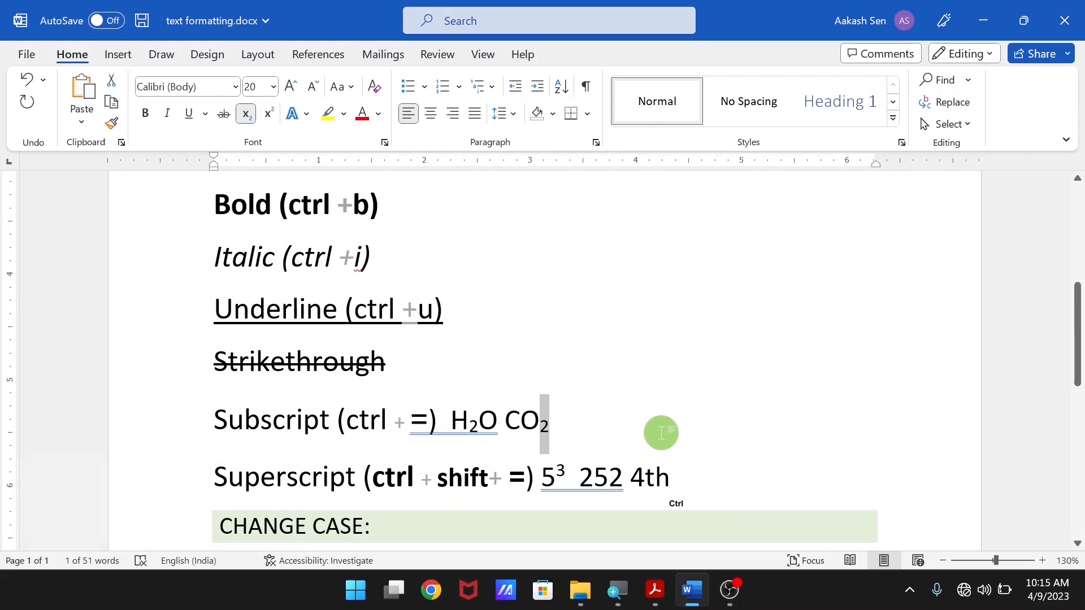
pyautogui.hotkey('ctrl', '=')
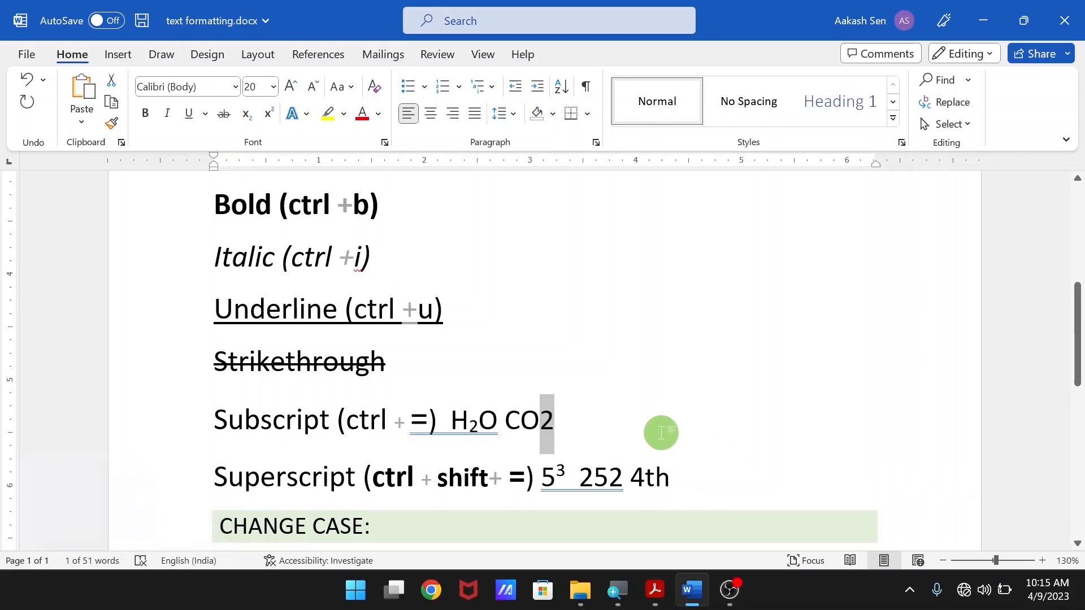
# Superscript the last 2 of "252" and the "th" of "4th" on the Superscript line
pyautogui.scroll(-2, 661, 433)
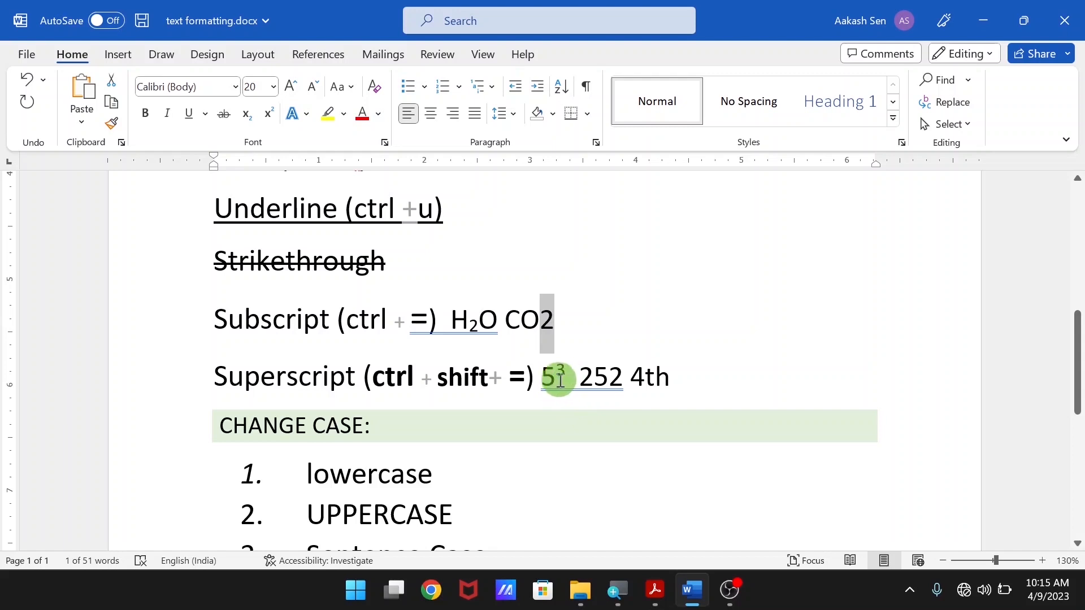
pyautogui.click(622, 380)
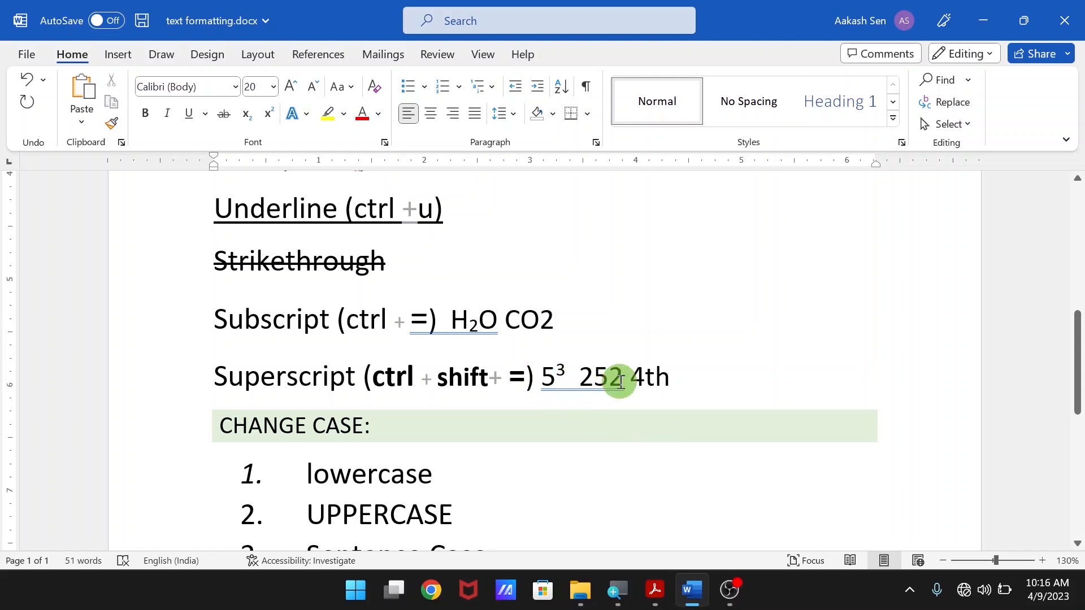
pyautogui.hotkey('shift', 'Left')
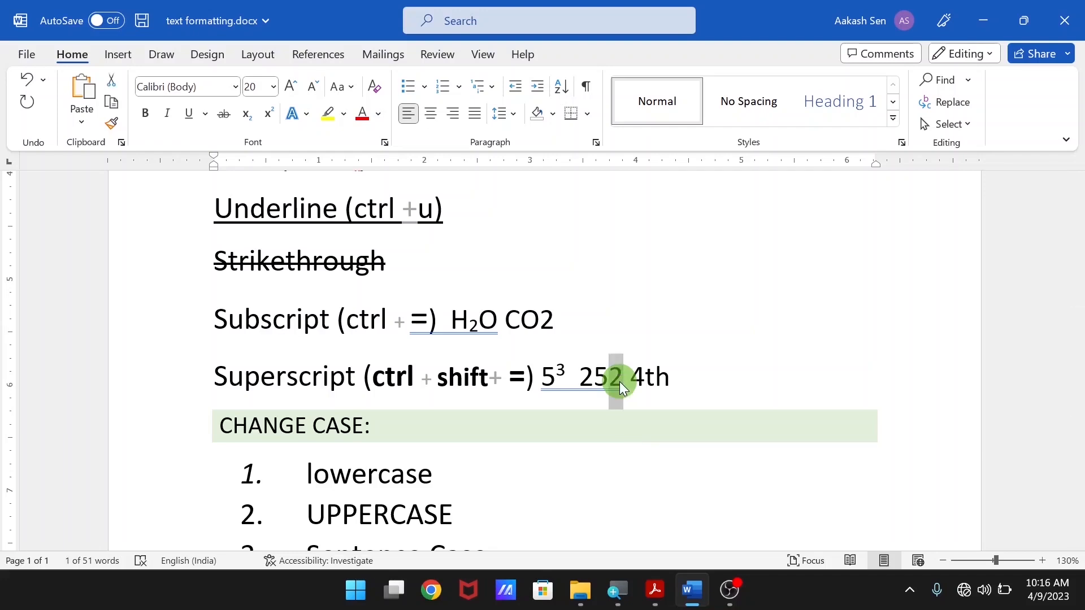
pyautogui.hotkey('ctrl', 'shift', '=')
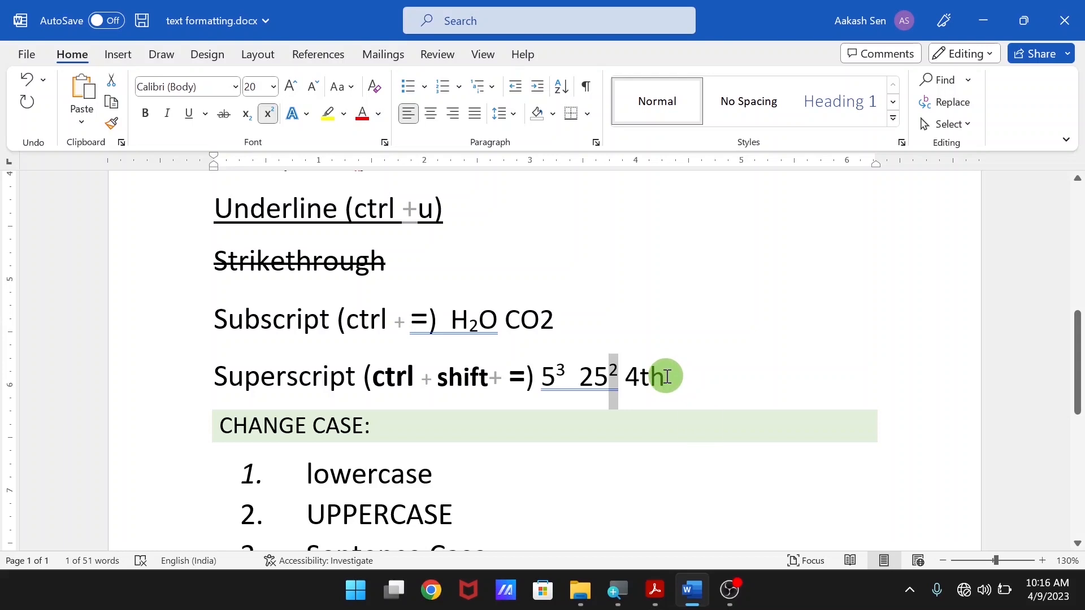
pyautogui.moveTo(667, 373); pyautogui.dragTo(646, 383)
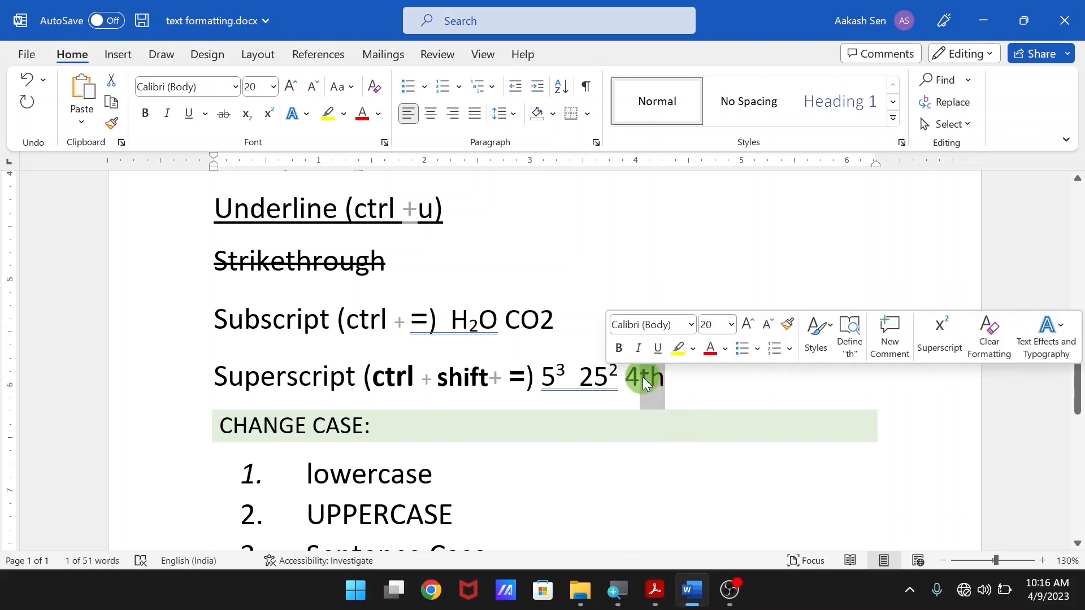
pyautogui.hotkey('ctrl', 'shift', '=')
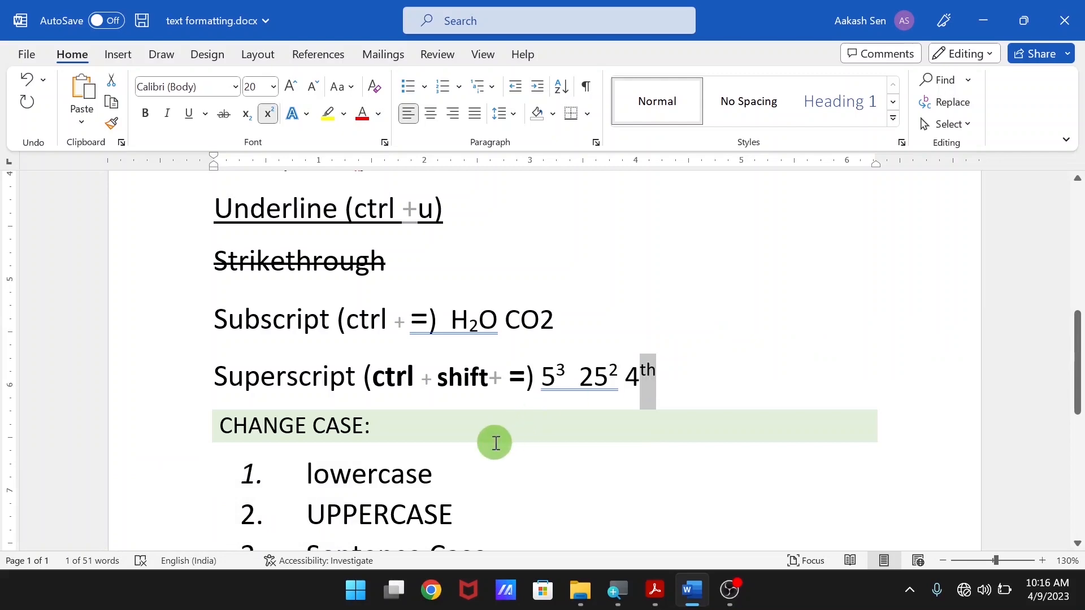
# Apply the lowercase option to the first item, "lowercase", in the CHANGE CASE list
pyautogui.scroll(-1, 496, 443)
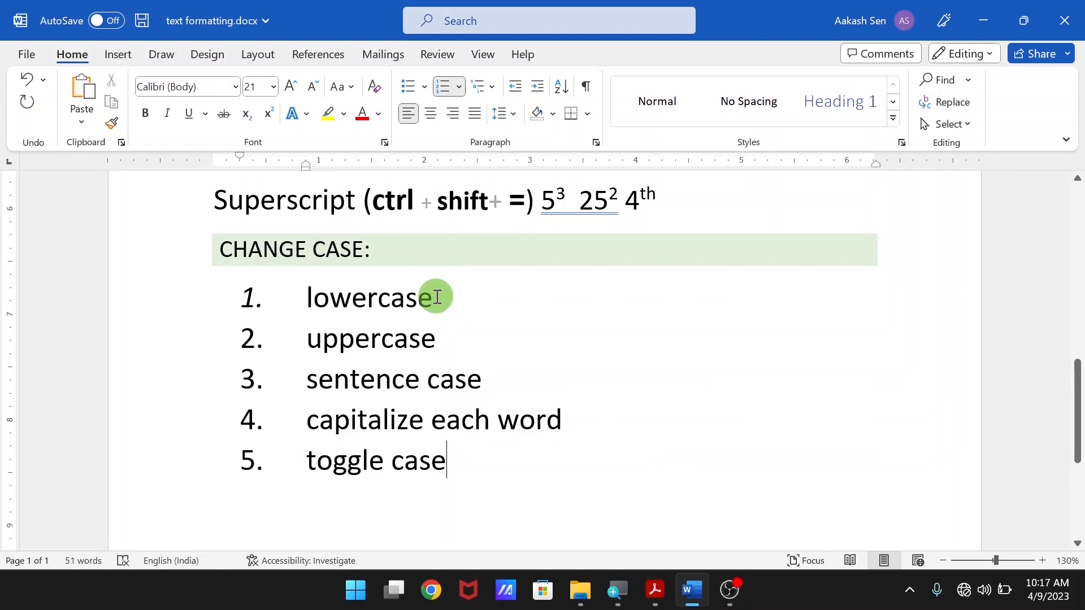
pyautogui.moveTo(436, 296); pyautogui.dragTo(310, 298)
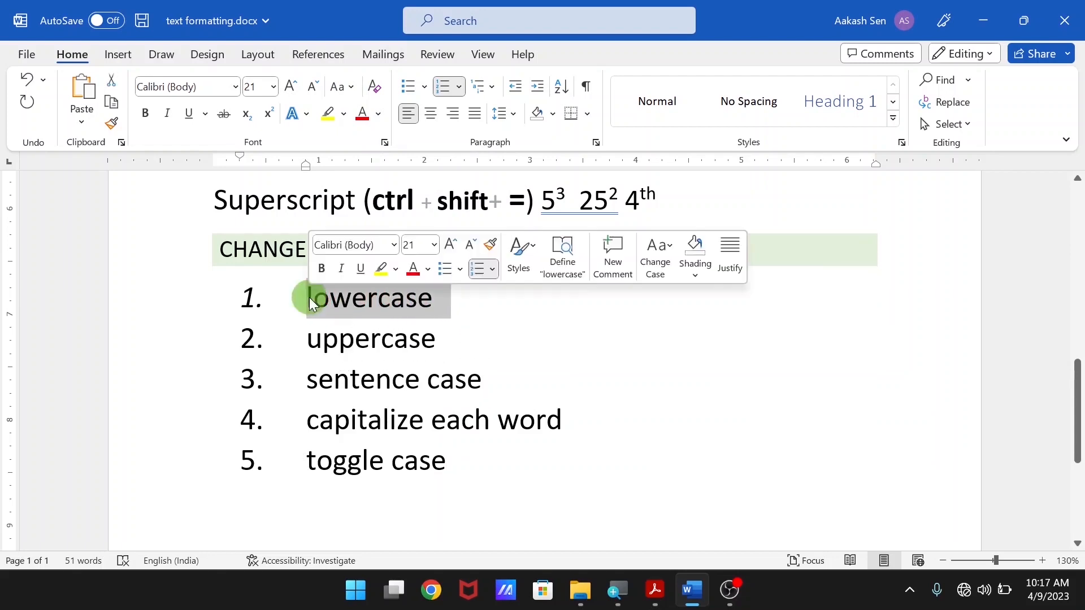
pyautogui.click(346, 91)
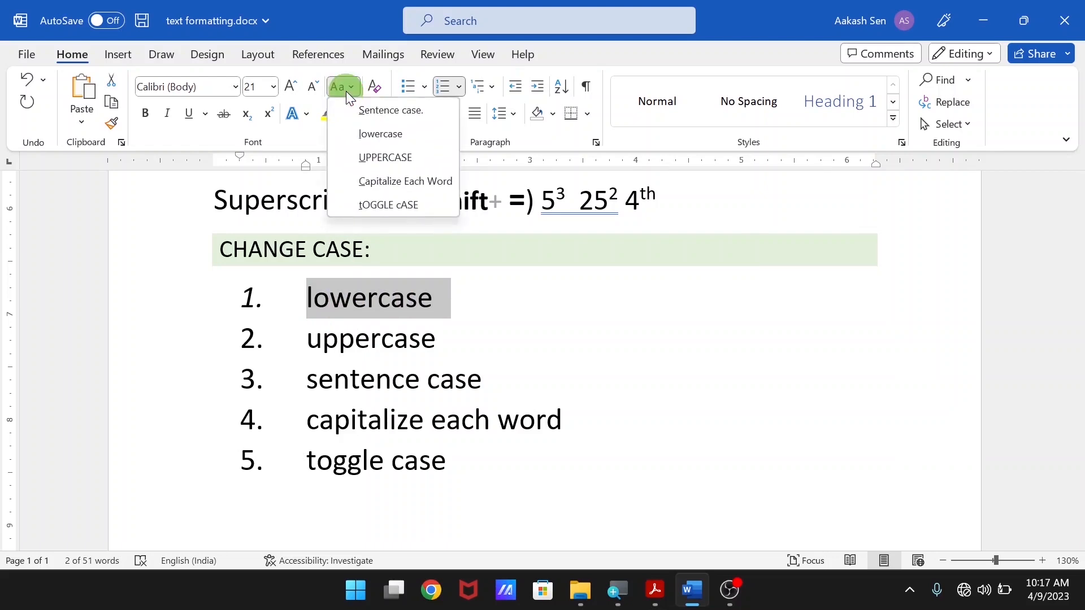
pyautogui.click(424, 140)
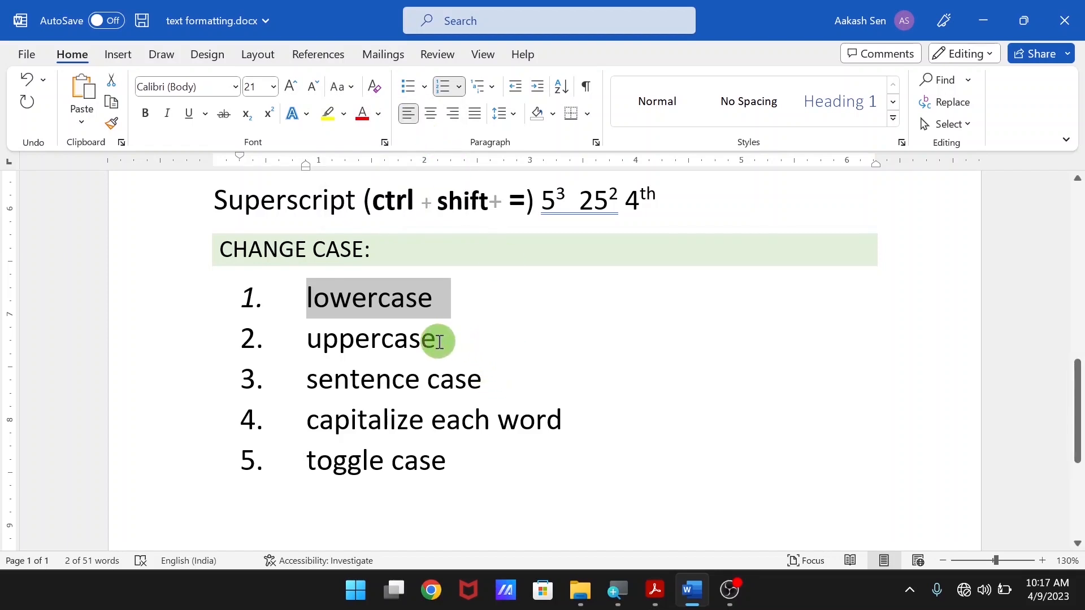
# Change the second item, "uppercase", in the CHANGE CASE list to UPPERCASE
pyautogui.moveTo(436, 338); pyautogui.dragTo(307, 340)
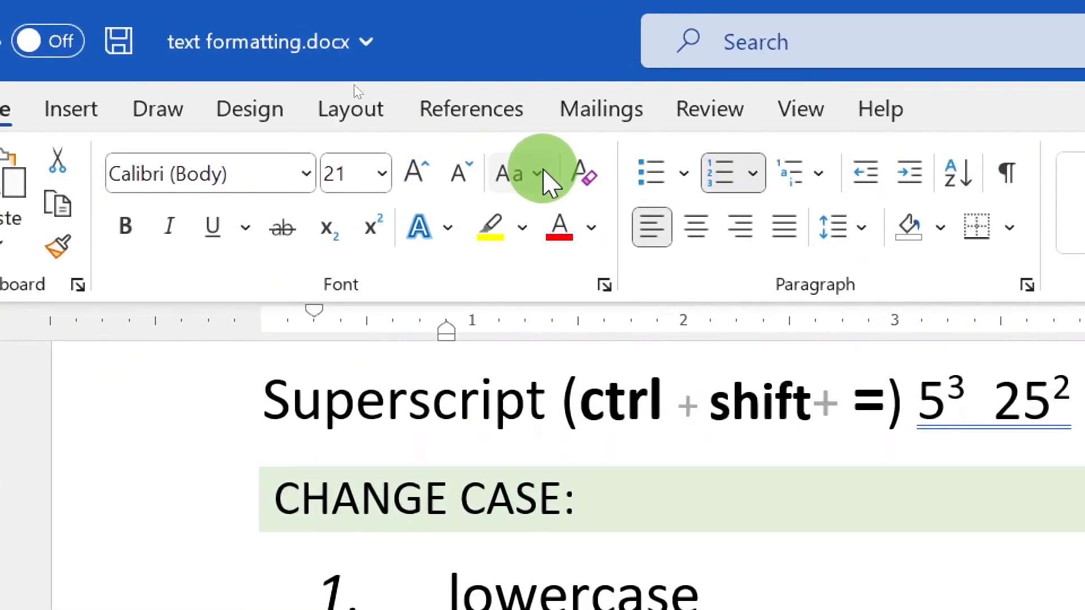
pyautogui.click(545, 176)
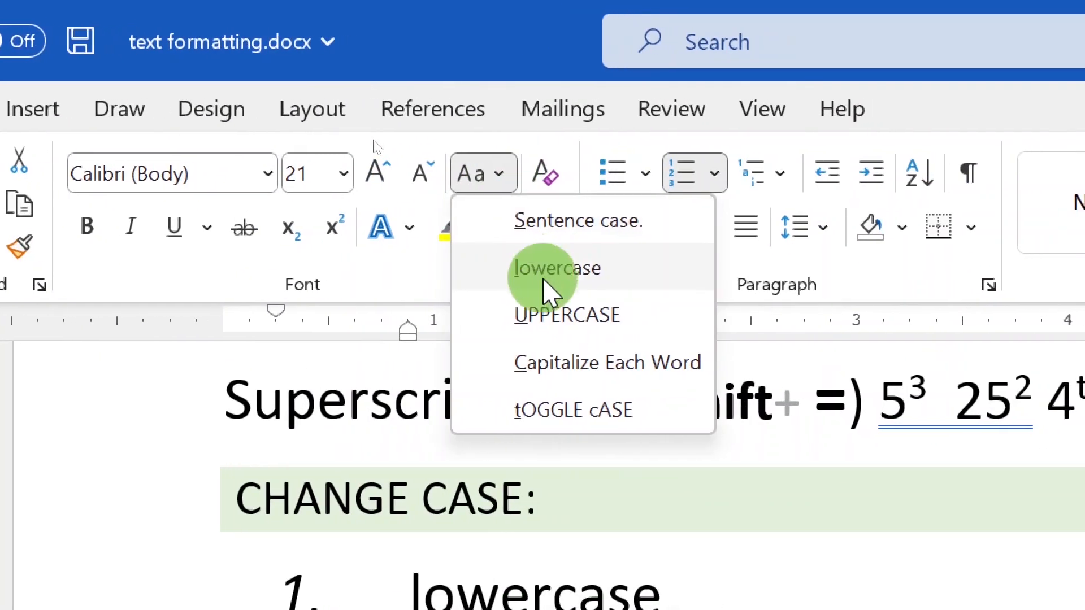
pyautogui.click(546, 305)
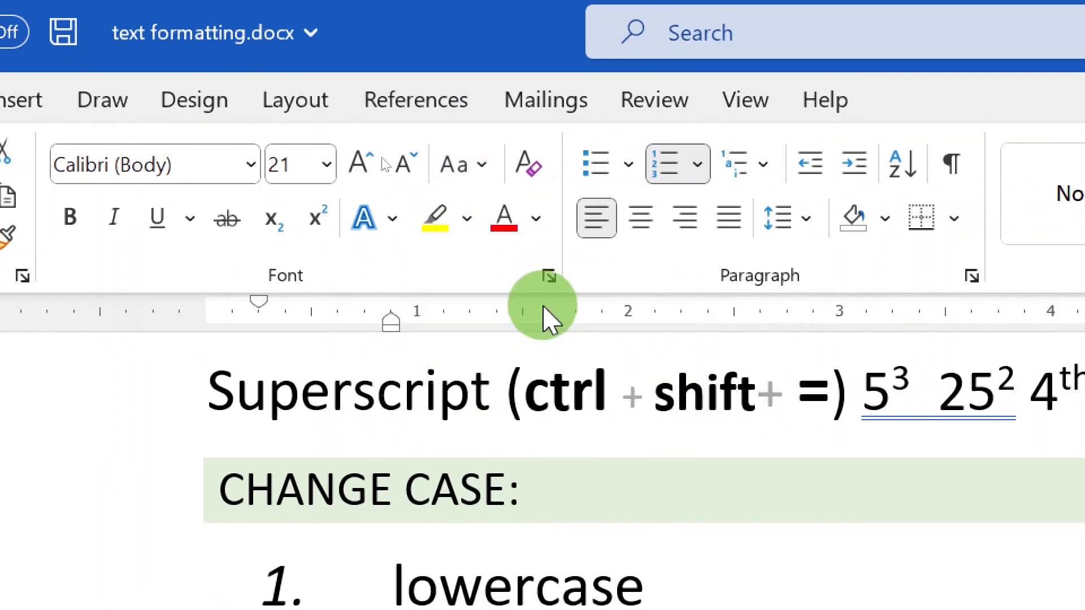
pyautogui.press('super+minus')
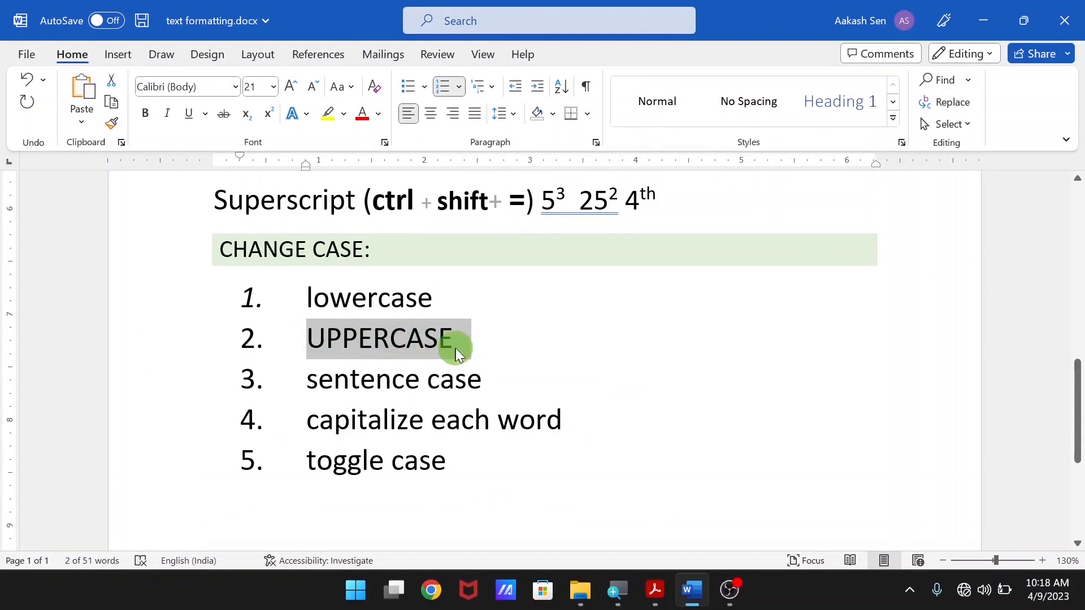
# Change the third item, "sentence case", in the CHANGE CASE list to Sentence case
pyautogui.moveTo(480, 385); pyautogui.dragTo(350, 388)
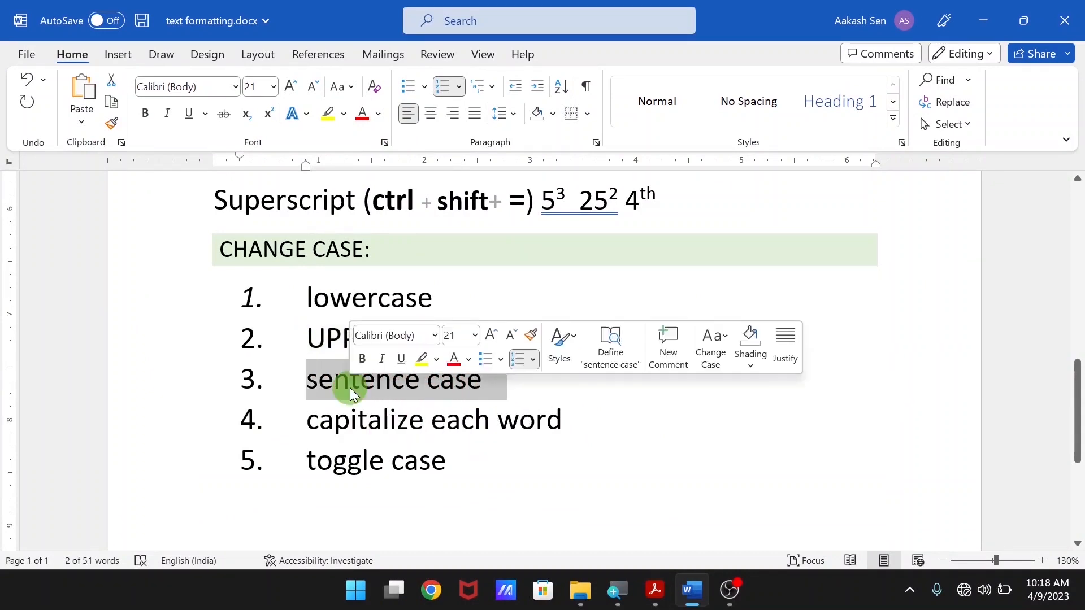
pyautogui.click(351, 89)
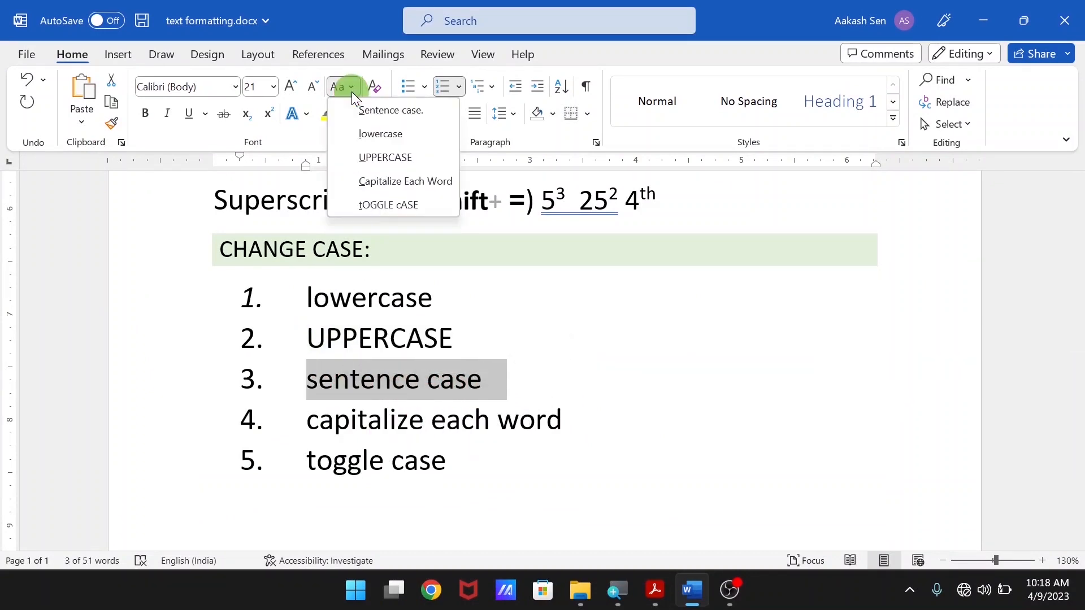
pyautogui.click(376, 113)
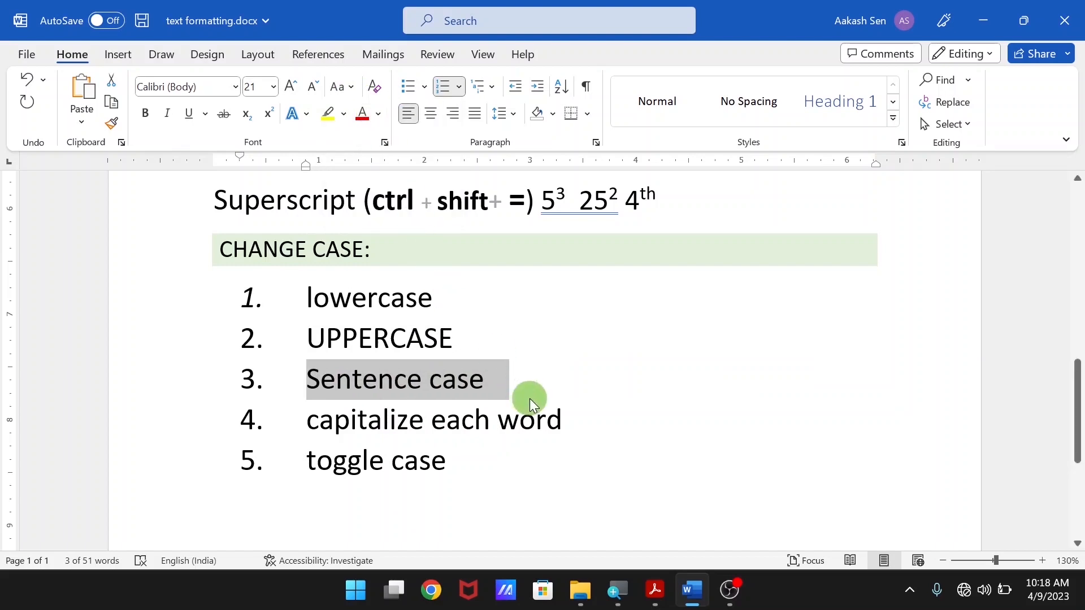
# Extend the third list item with a full stop and the word "Hello" so it reads "Sentence case. Hello"
pyautogui.click(507, 391)
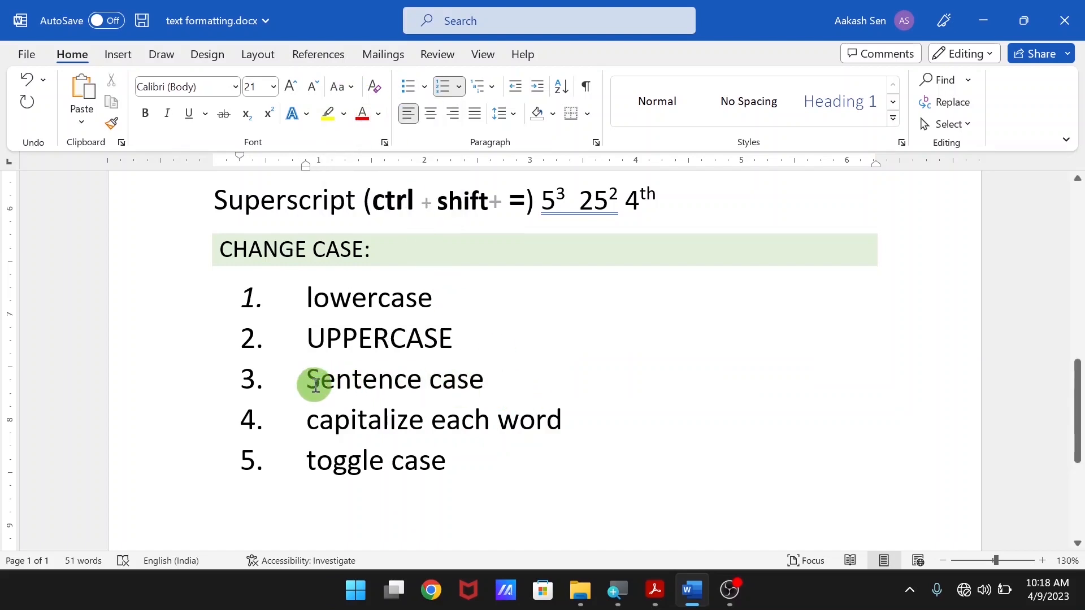
pyautogui.press('BackSpace')
pyautogui.write('.')
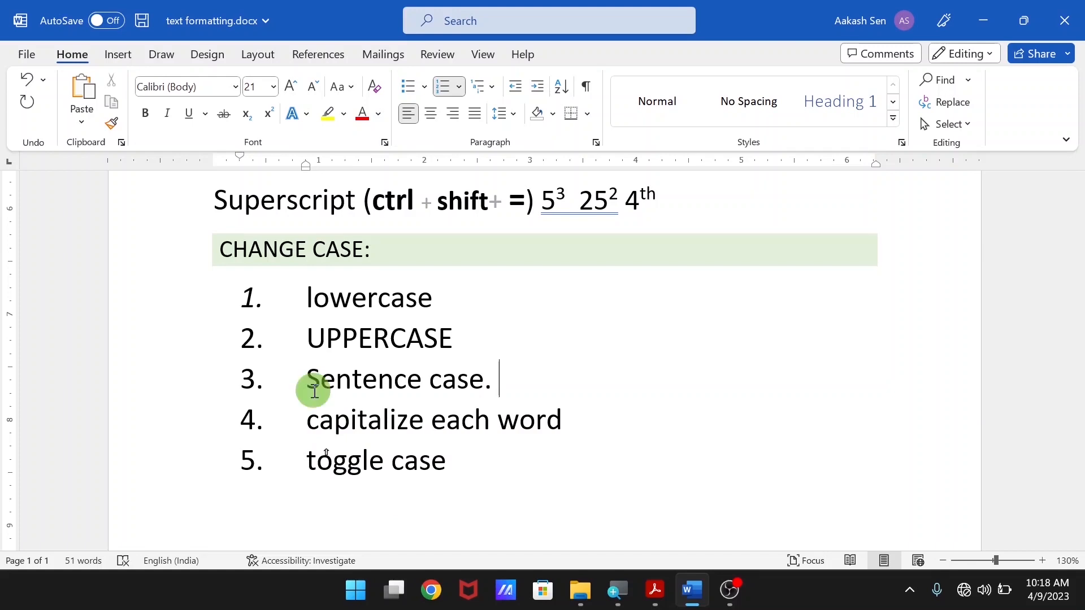
pyautogui.write(' Hel')
pyautogui.press('BackSpace')
pyautogui.press('BackSpace')
pyautogui.press('BackSpace')
pyautogui.write('hello')
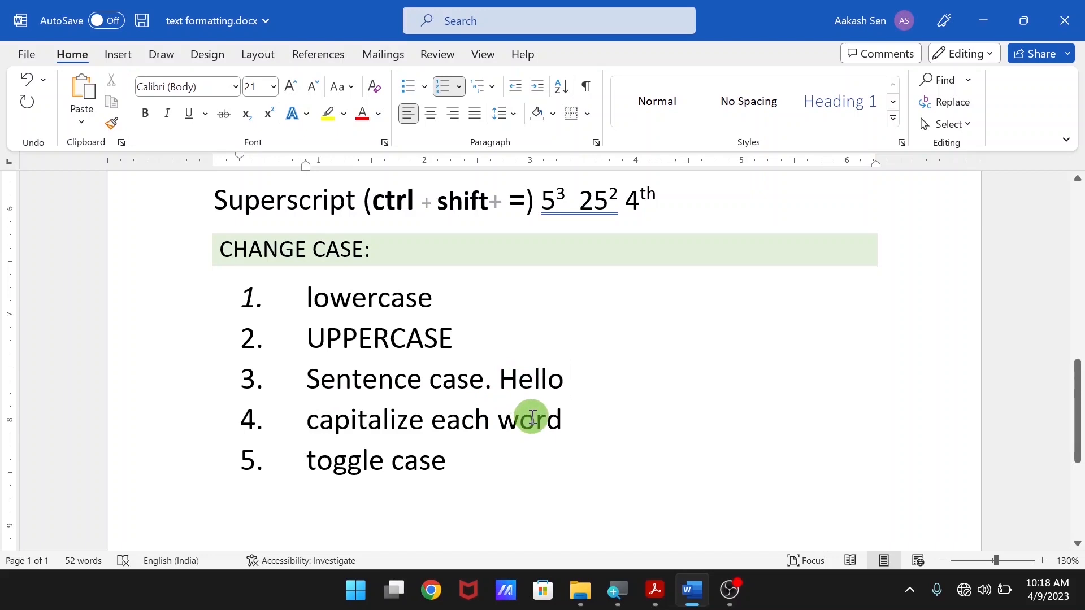
# Apply Capitalize Each Word to the fourth item, "capitalize each word", in the CHANGE CASE list
pyautogui.moveTo(561, 421); pyautogui.dragTo(343, 404)
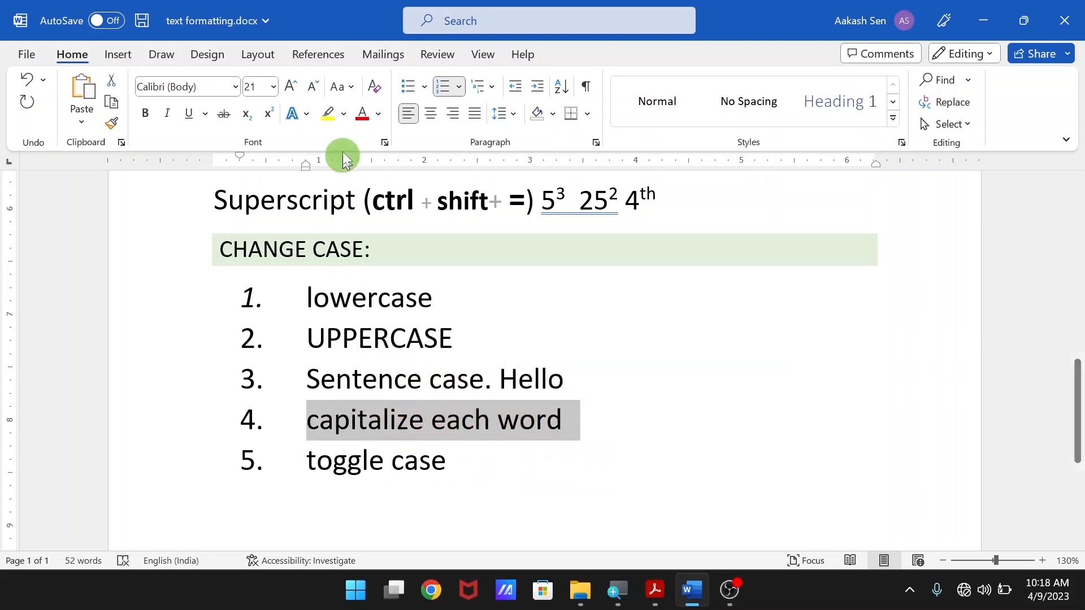
pyautogui.click(348, 86)
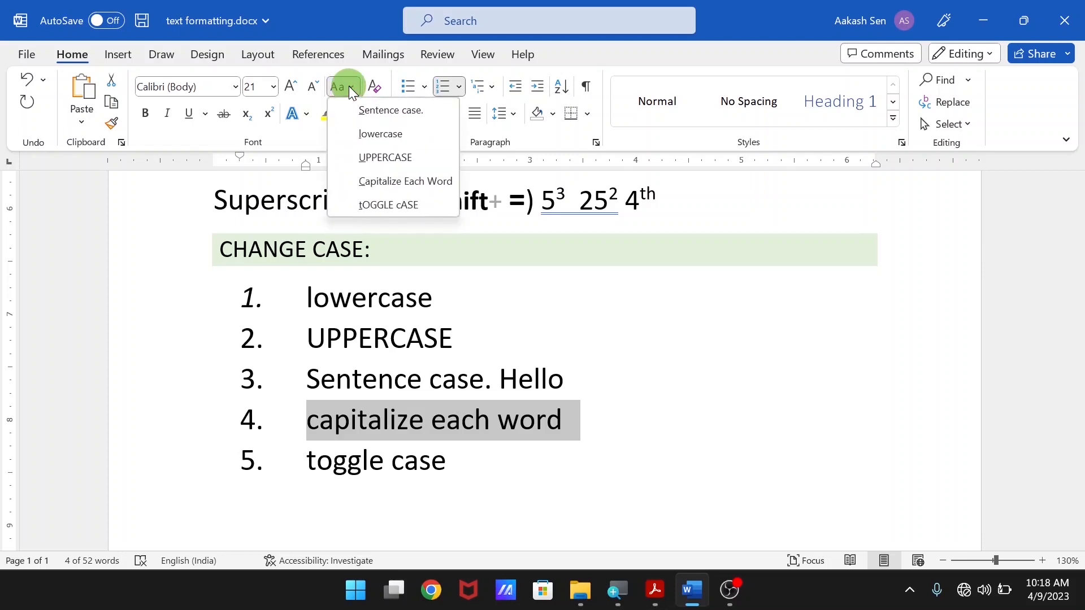
pyautogui.click(398, 183)
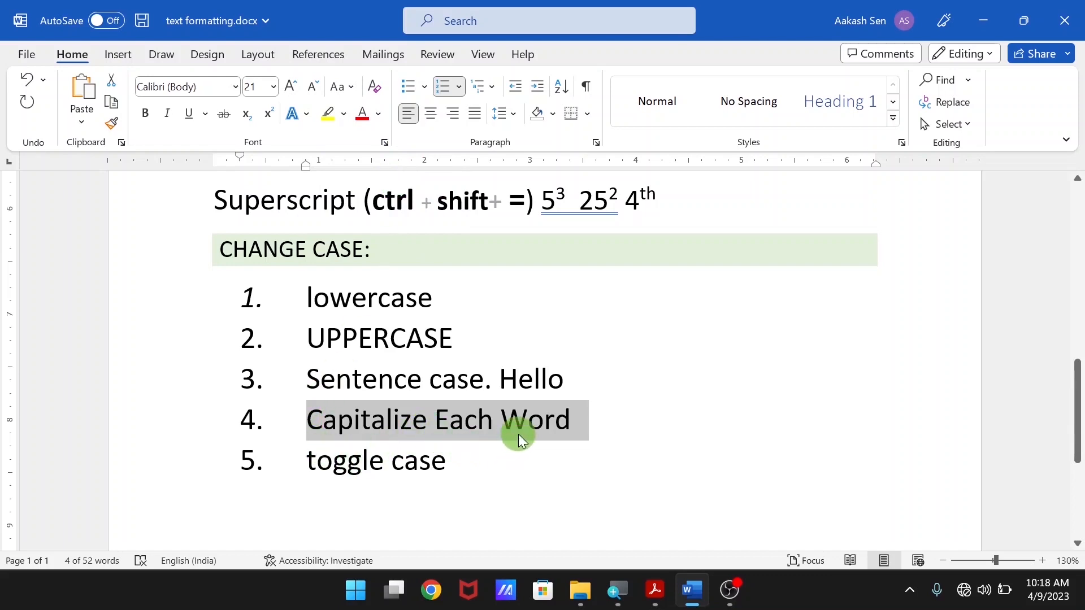
# Apply the tOGGLE cASE option to the fifth item, "toggle case", in the CHANGE CASE list
pyautogui.click(464, 459)
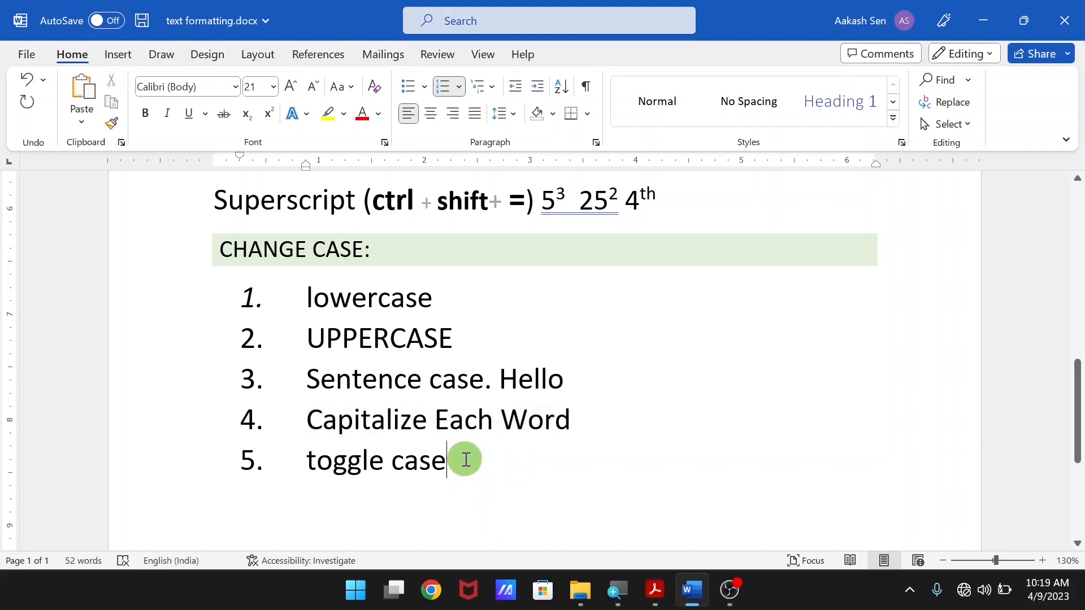
pyautogui.moveTo(465, 459); pyautogui.dragTo(330, 461)
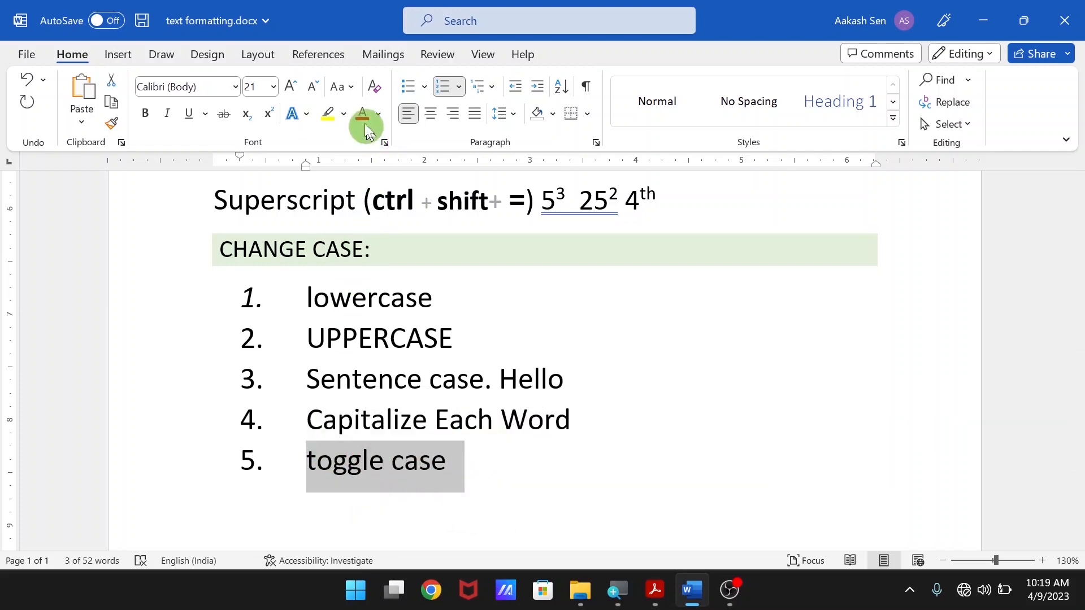
pyautogui.click(351, 87)
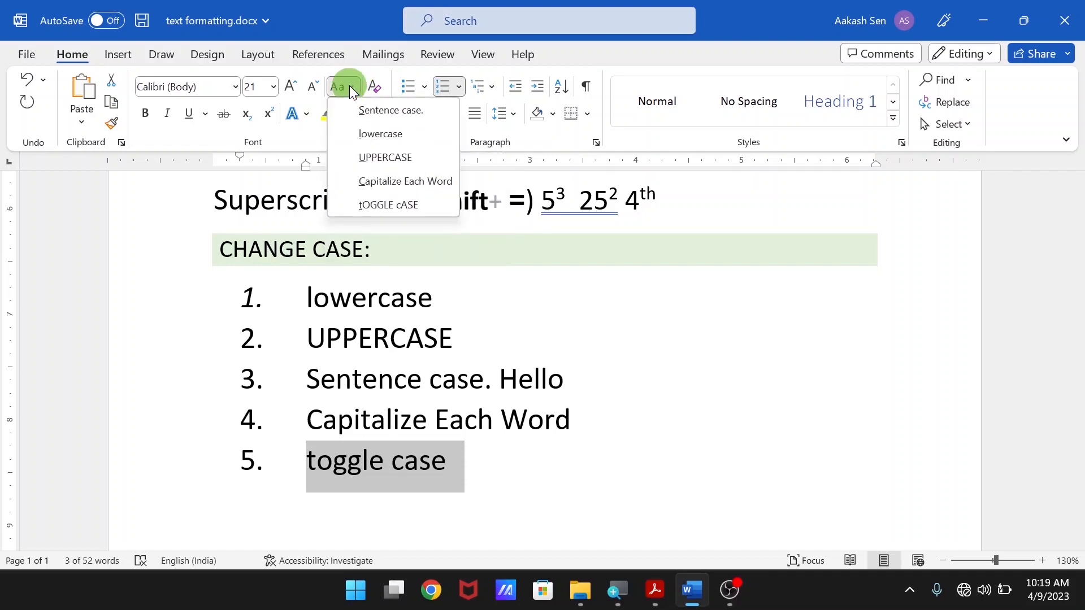
pyautogui.click(396, 205)
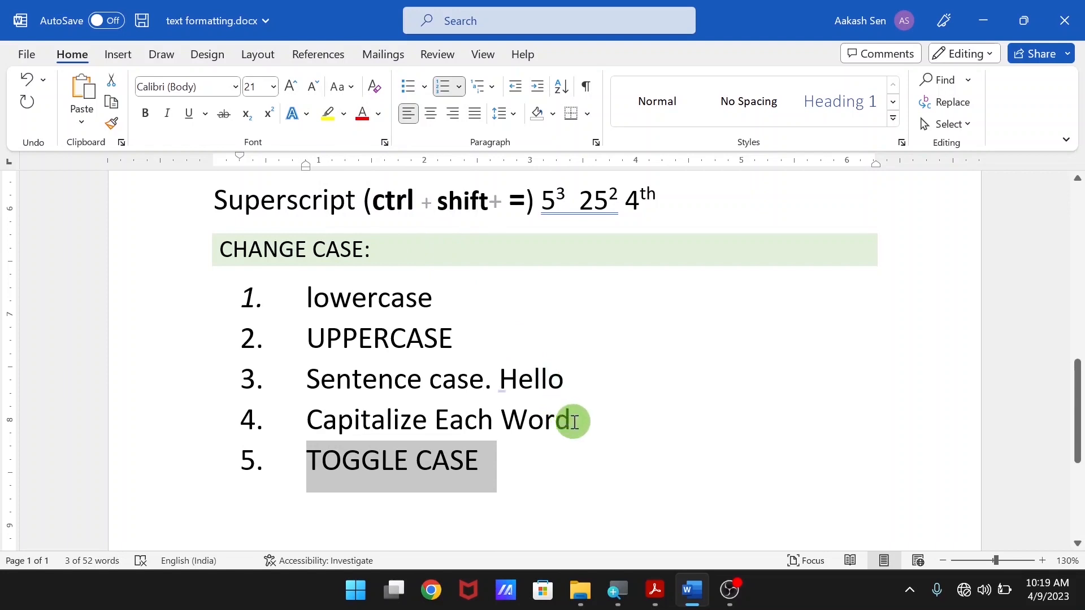
# Toggle the case of the fourth list item, "Capitalize Each Word"
pyautogui.moveTo(572, 421); pyautogui.dragTo(331, 415)
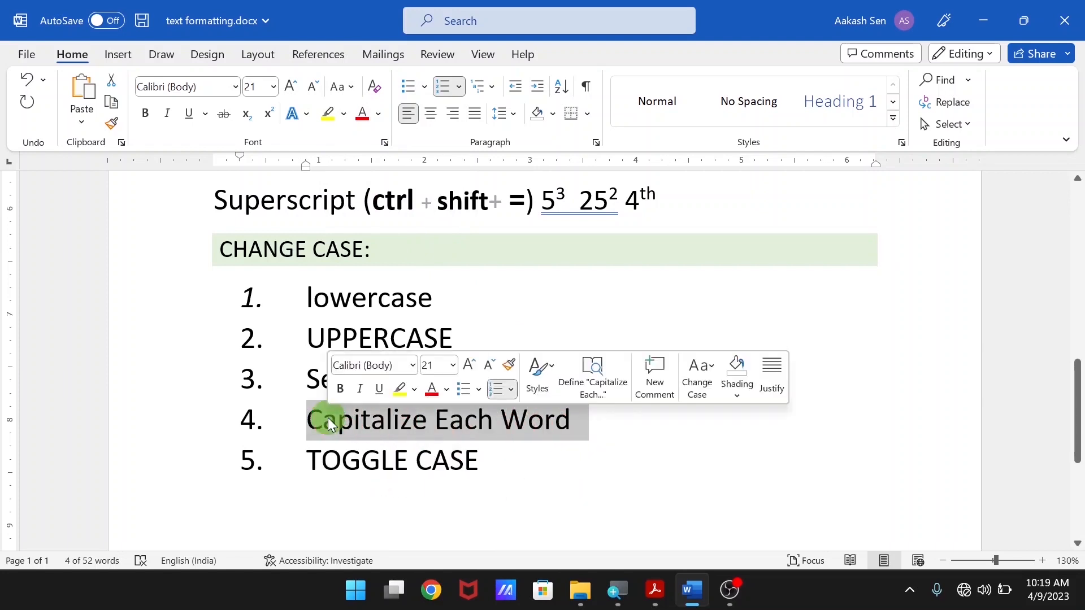
pyautogui.click(342, 87)
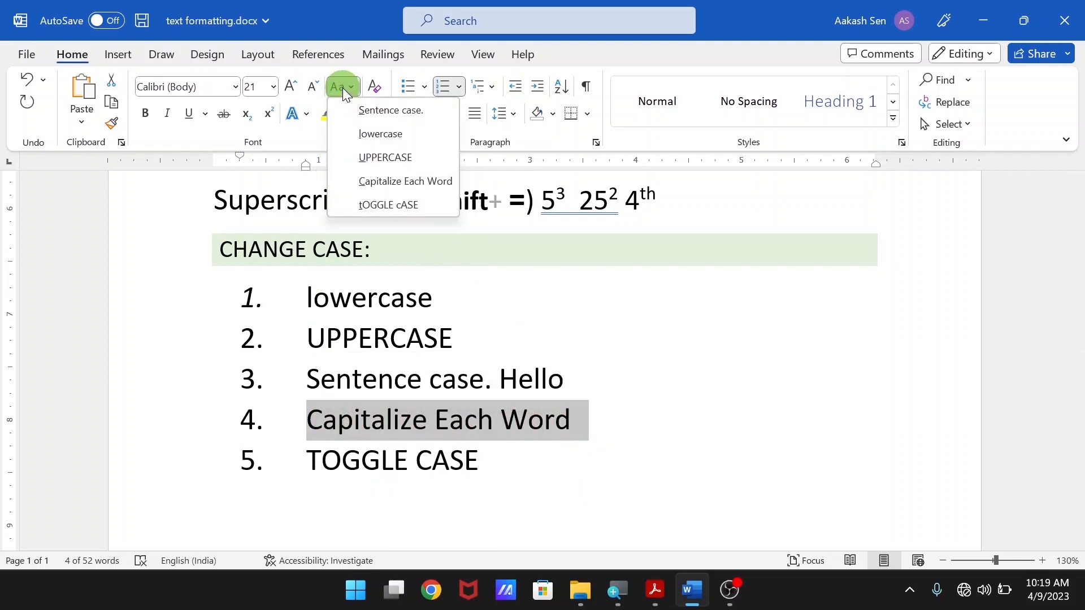
pyautogui.click(389, 206)
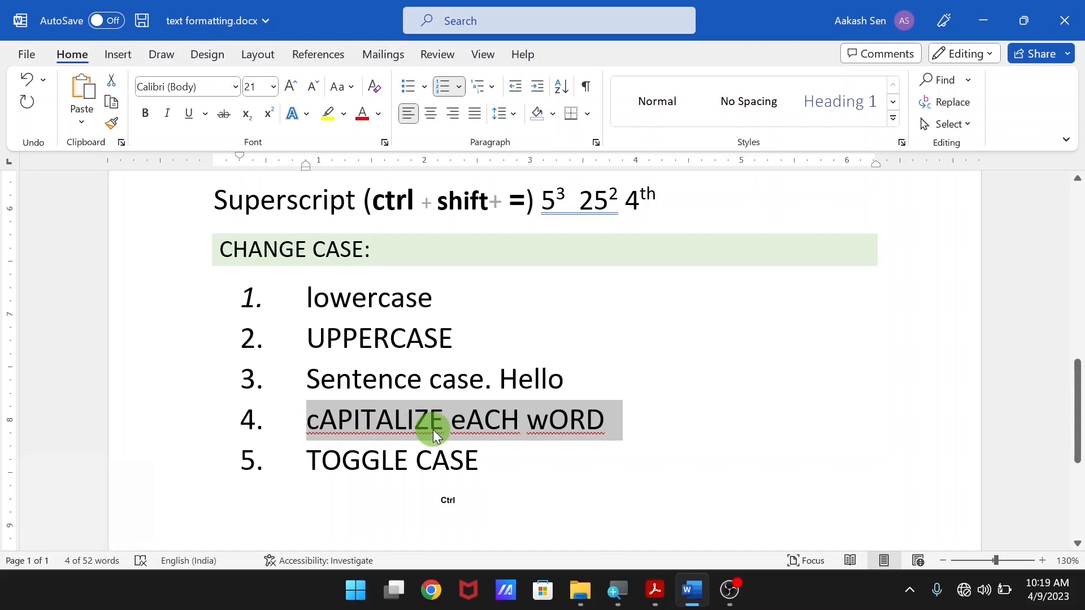
# Undo the last case toggle on the fourth list item and deselect it
pyautogui.hotkey('ctrl', 'z')
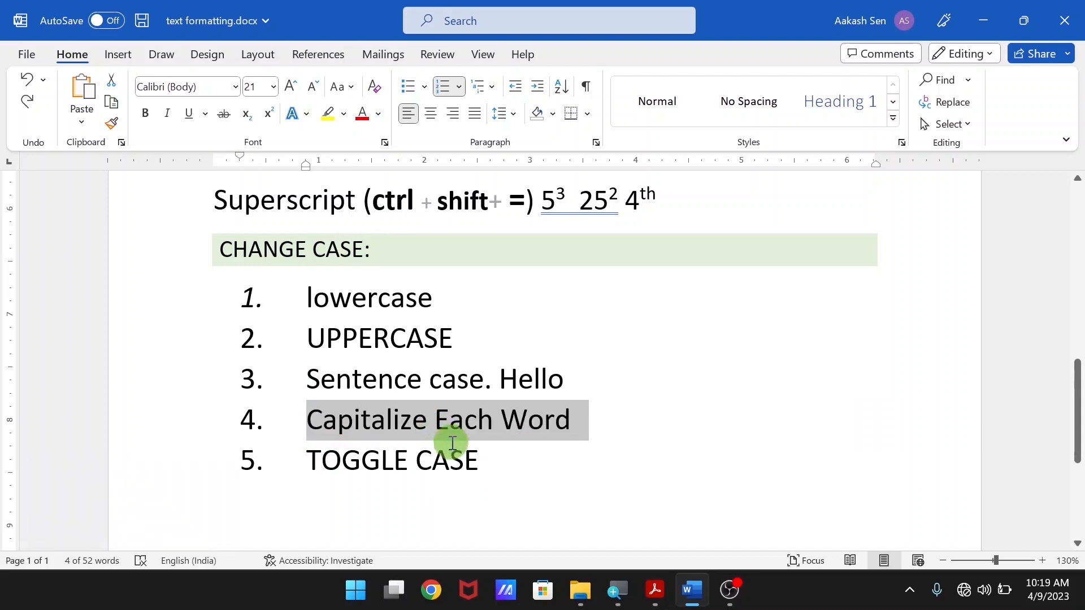
pyautogui.click(482, 461)
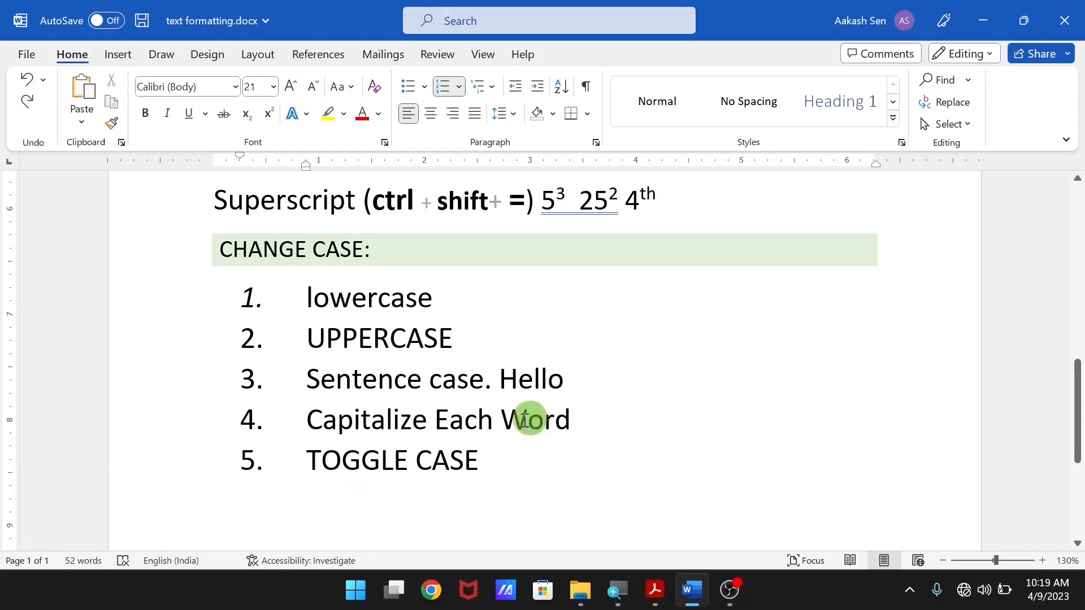
pyautogui.scroll(5, 603, 403)
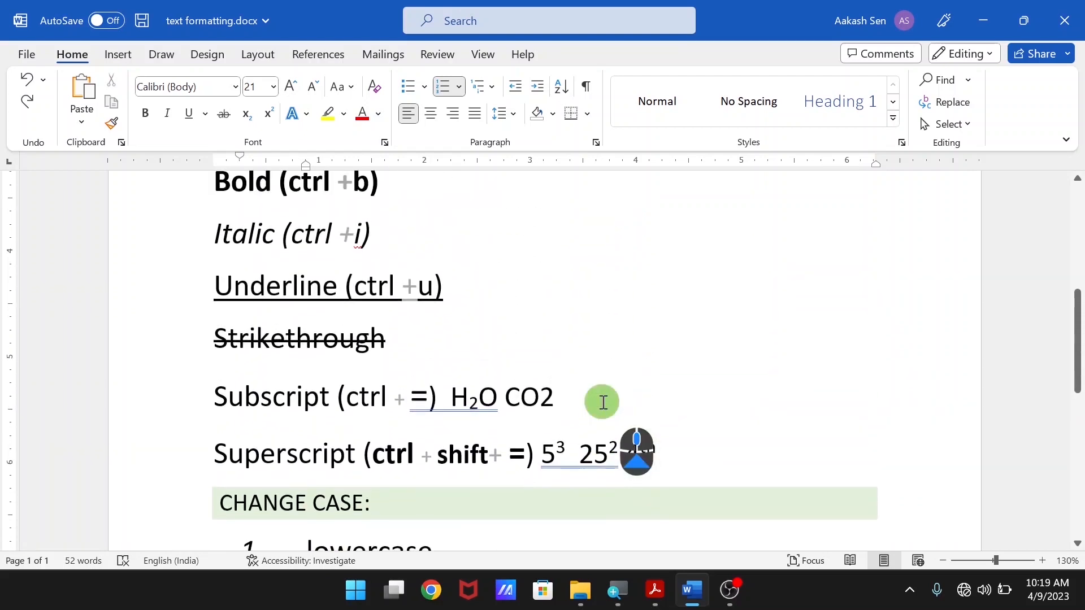
pyautogui.scroll(5, 603, 402)
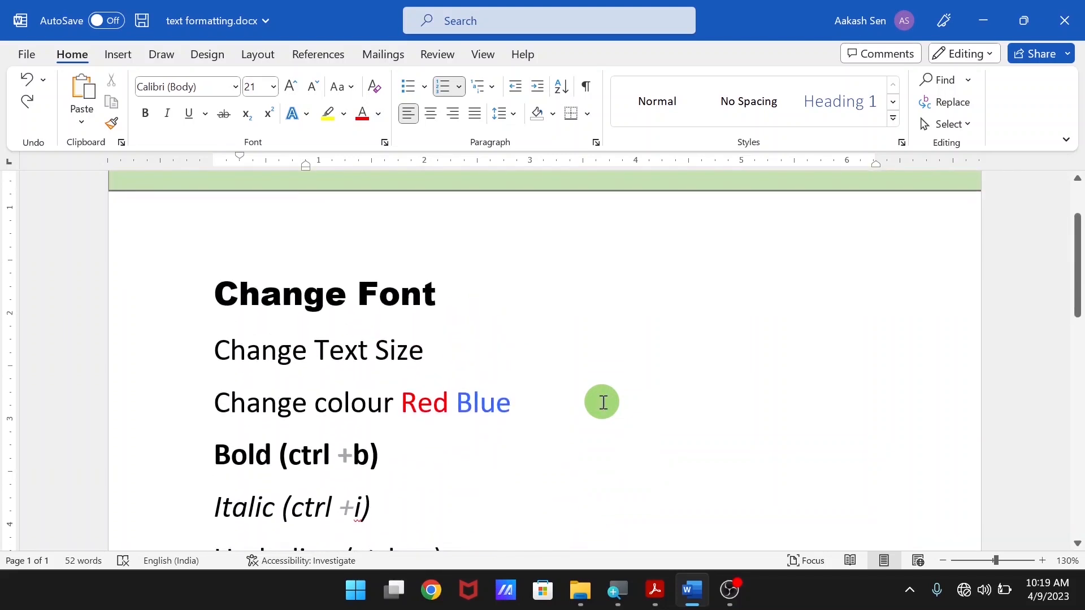
pyautogui.scroll(-9, 603, 402)
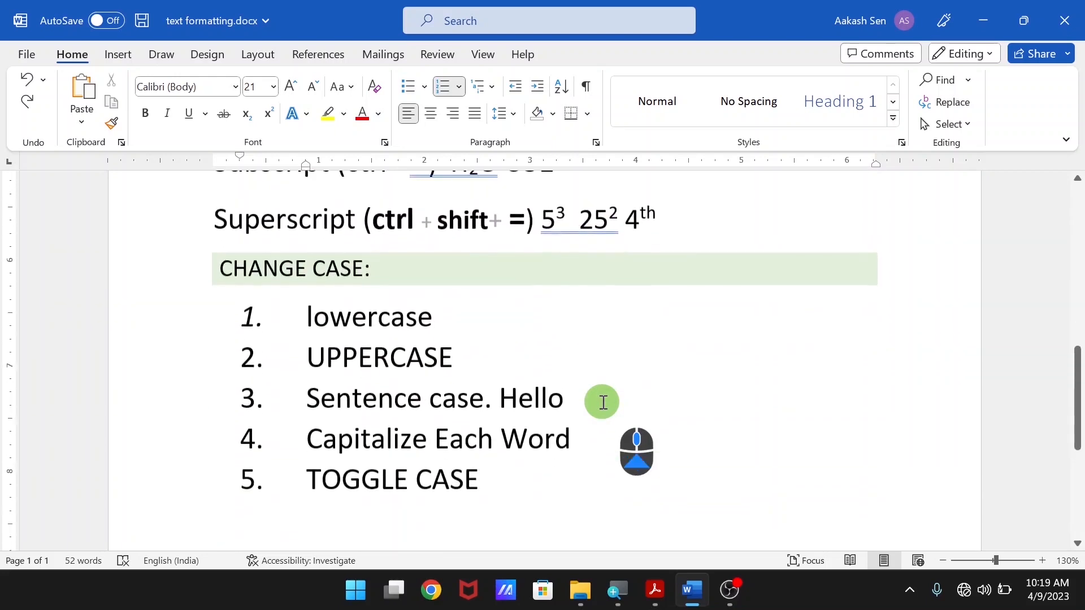
pyautogui.scroll(5, 603, 402)
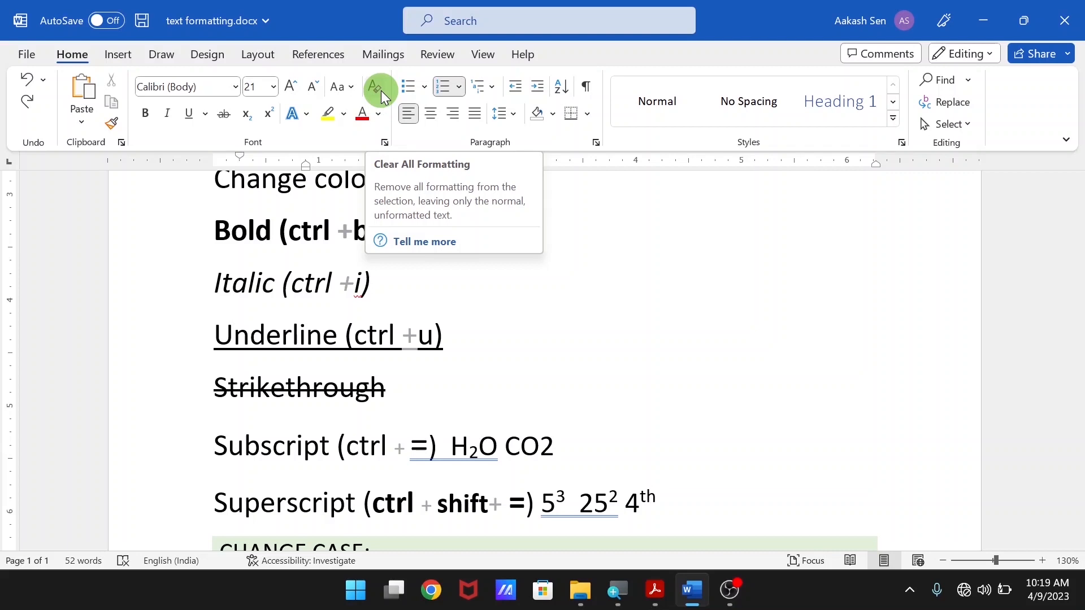
# Format the fifth item in the CHANGE CASE list, "TOGGLE CASE", as bold, underlined, italic and red
pyautogui.scroll(-6, 430, 344)
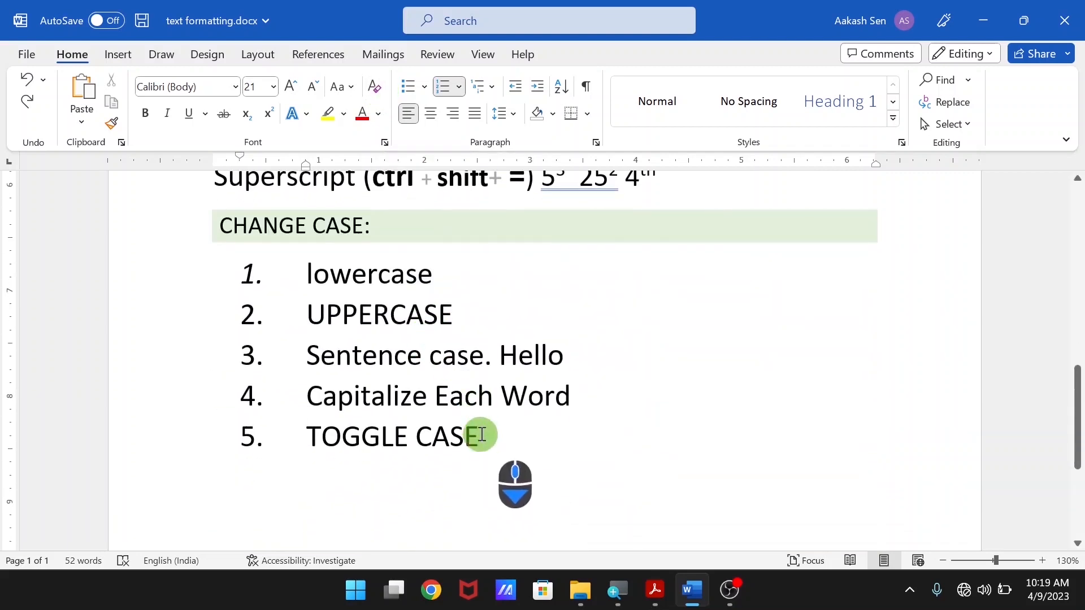
pyautogui.moveTo(480, 434); pyautogui.dragTo(350, 436)
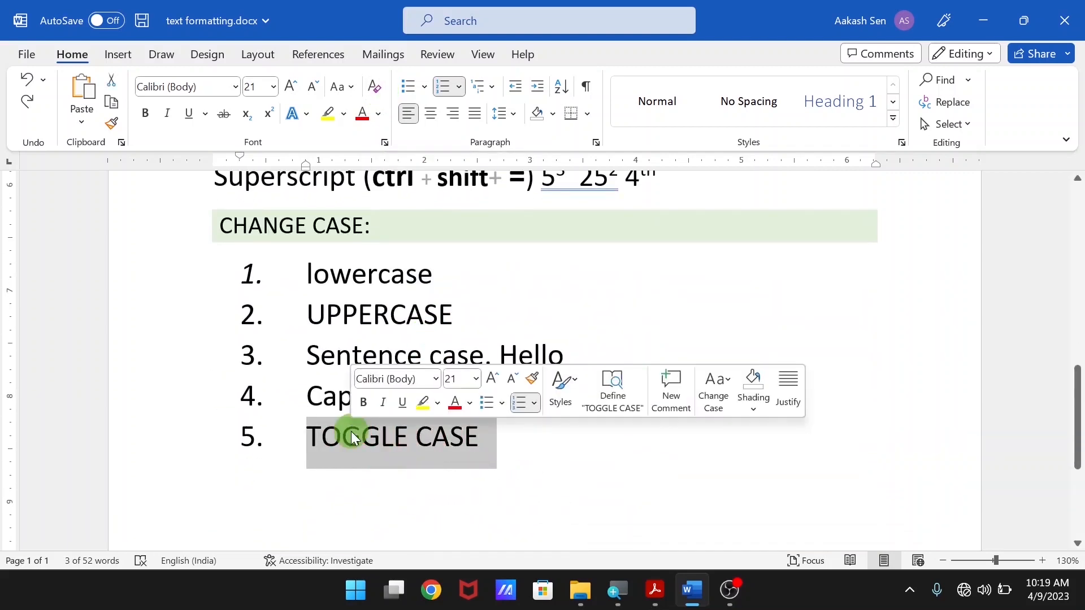
pyautogui.hotkey('ctrl', 'b')
pyautogui.hotkey('ctrl', 'u')
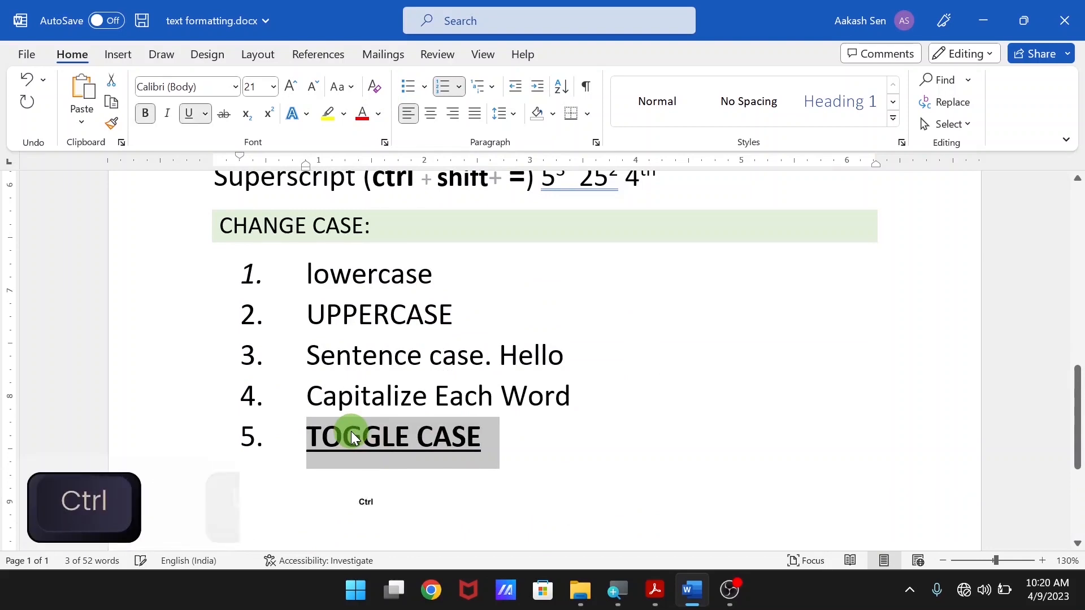
pyautogui.hotkey('ctrl', 'i')
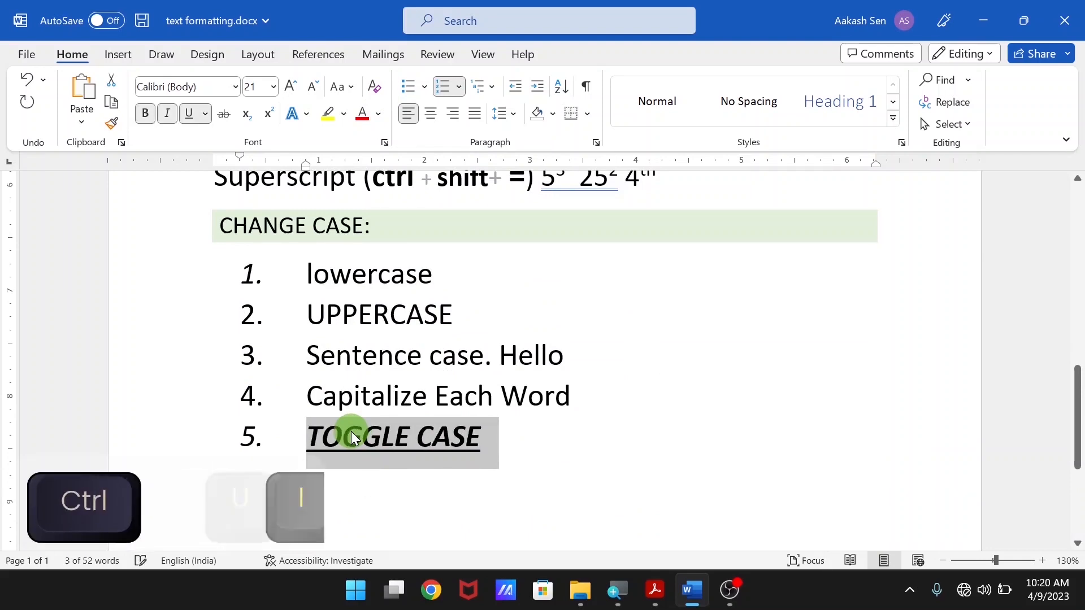
pyautogui.click(361, 117)
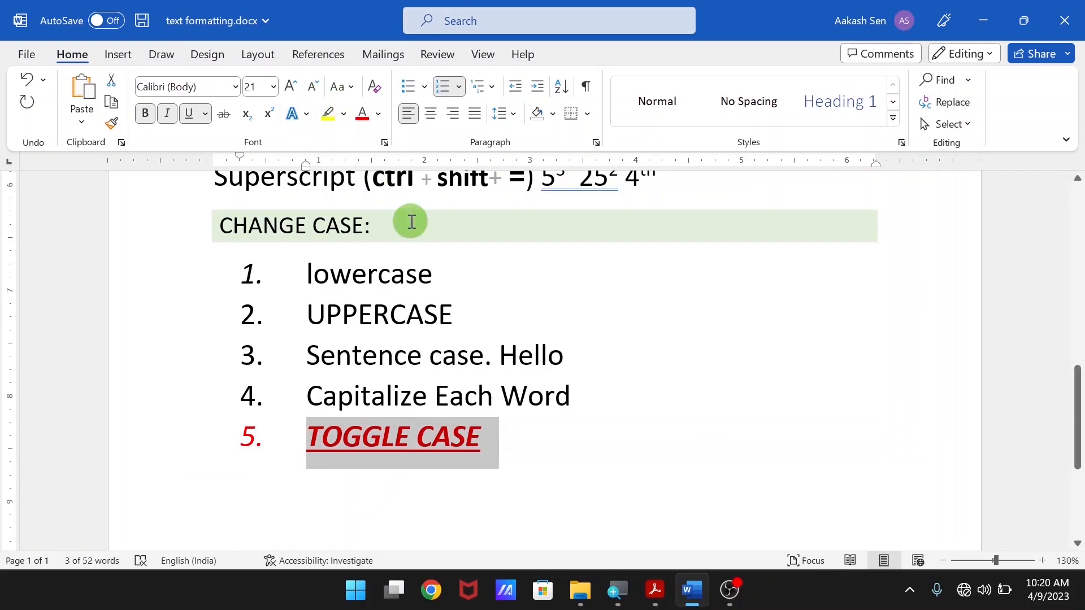
pyautogui.click(486, 435)
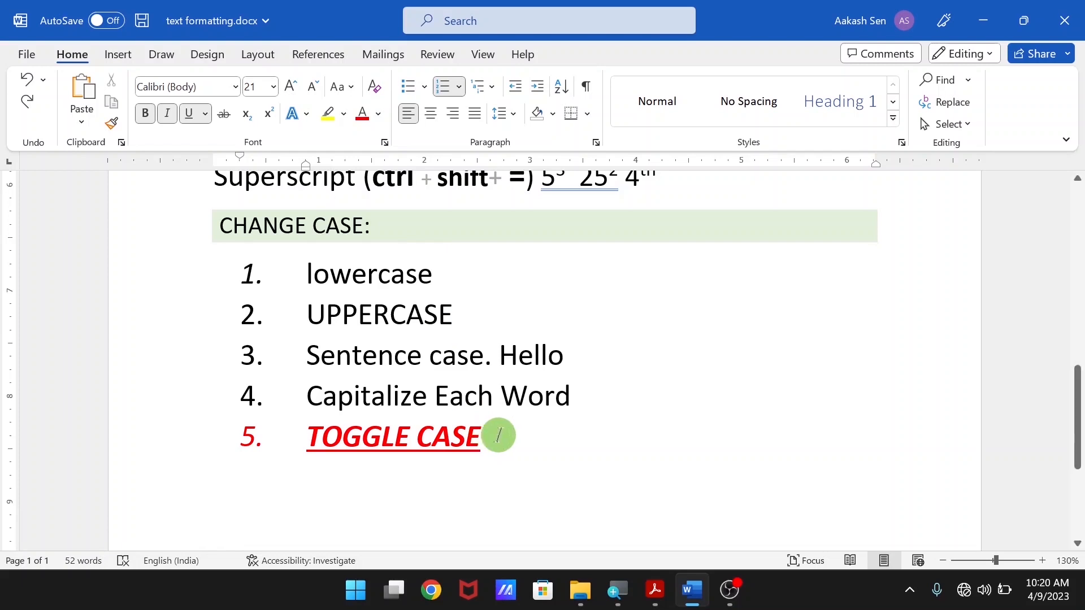
# Clear all formatting from the fifth list item, "TOGGLE CASE"
pyautogui.moveTo(498, 436); pyautogui.dragTo(291, 426)
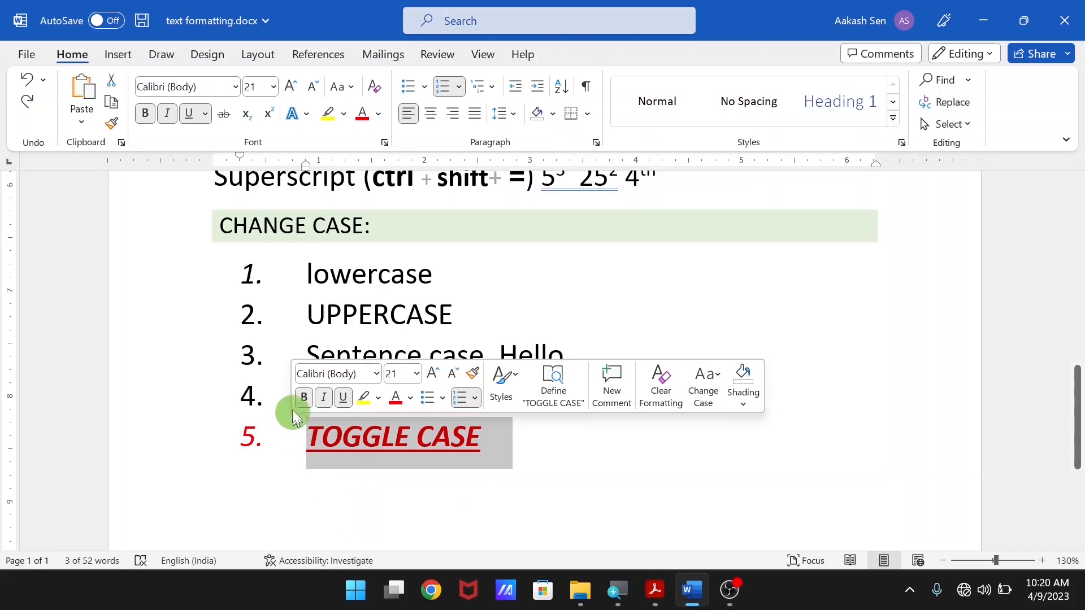
pyautogui.click(375, 86)
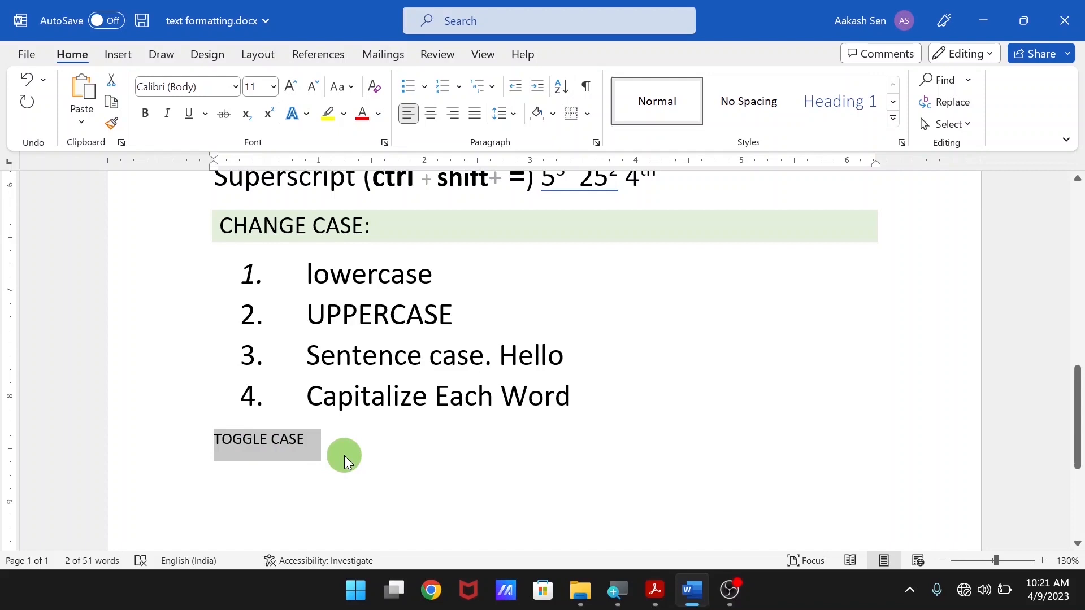
pyautogui.scroll(15, 344, 455)
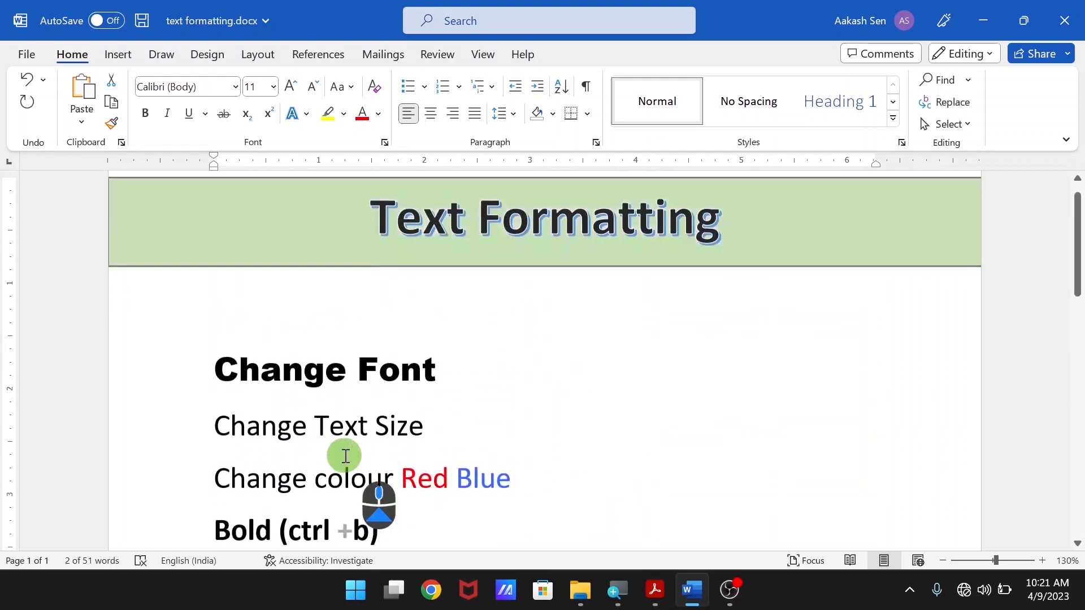